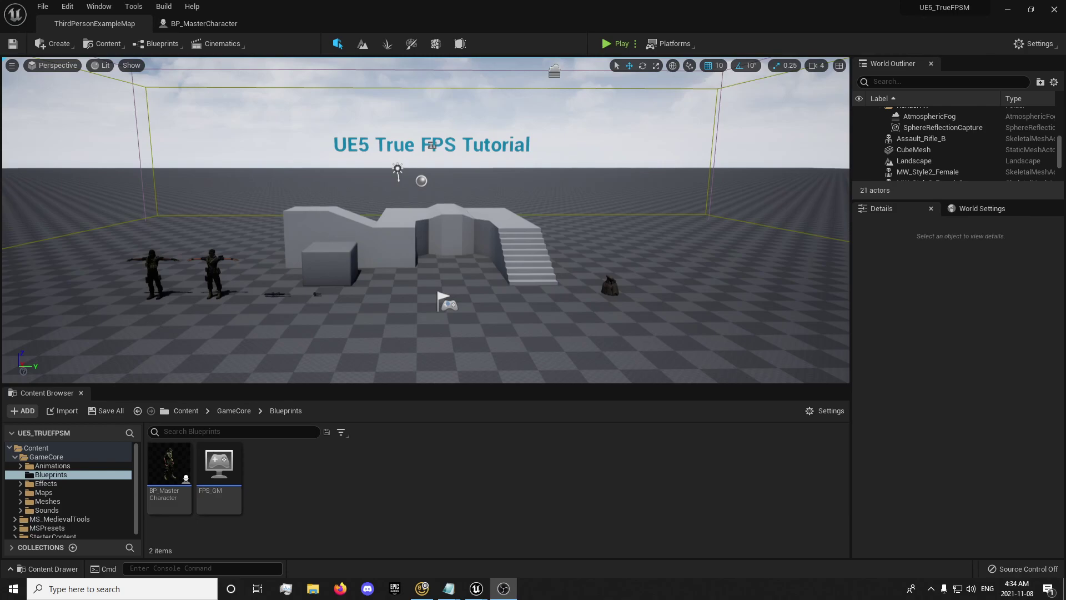
Play-test ThirdPersonExampleMap in the UE5_TrueFPSM project and end the play session.
left_click(610, 48)
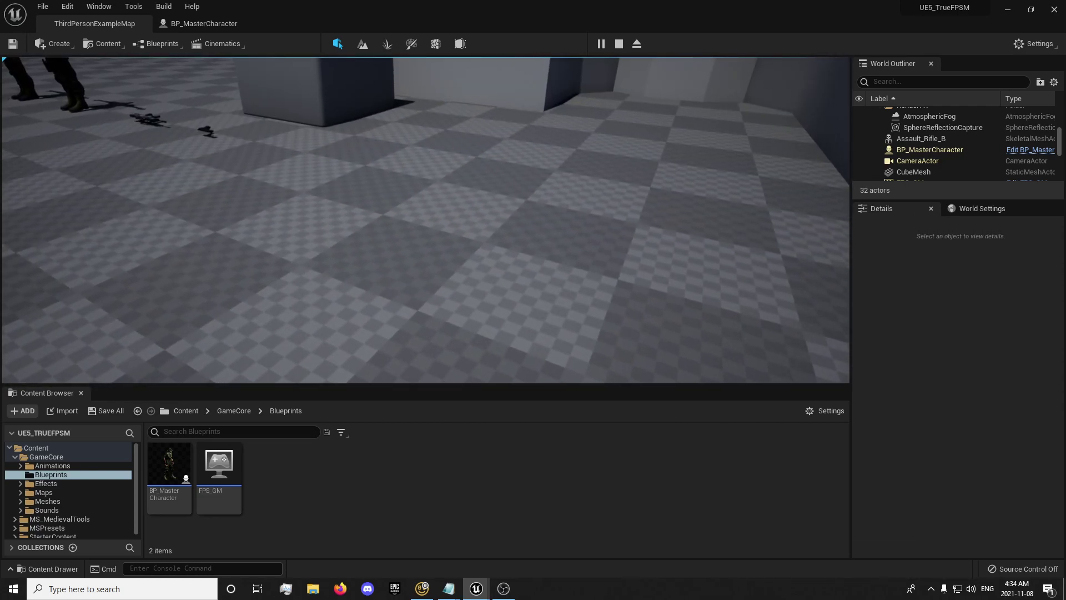
key("Escape")
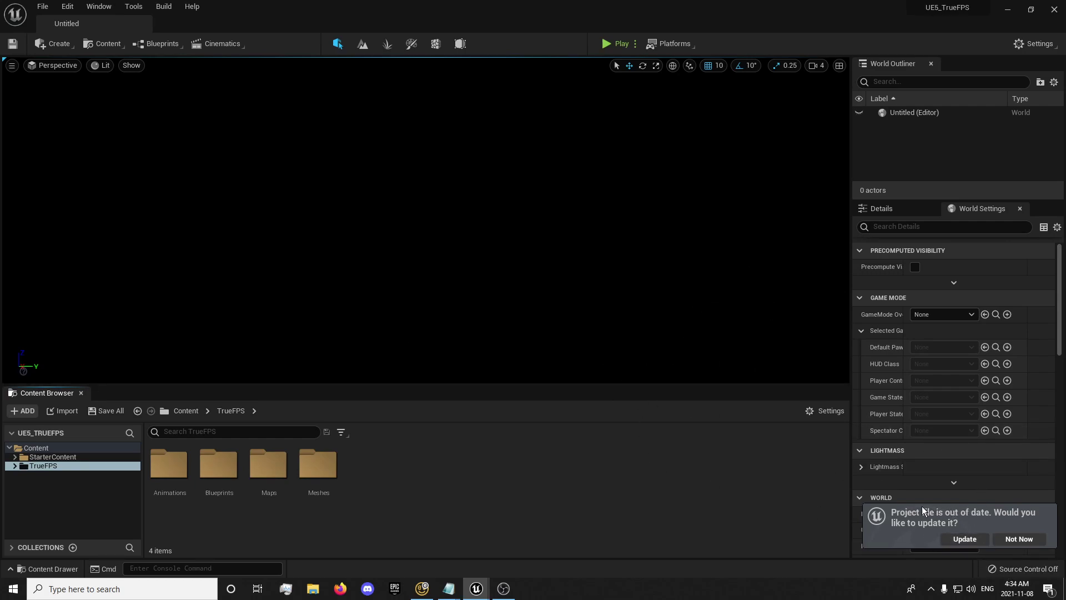
Dismiss the project file update notice and set both Editor Startup Map and Game Default Map to ThirdPersonExampleMap in the project settings.
left_click(1012, 538)
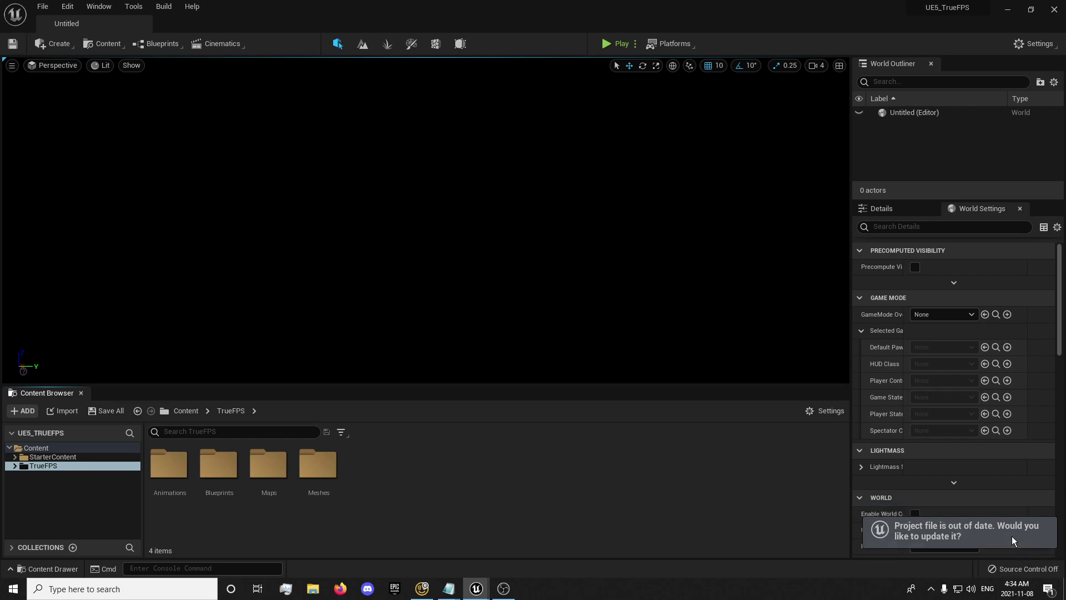
left_click(47, 14)
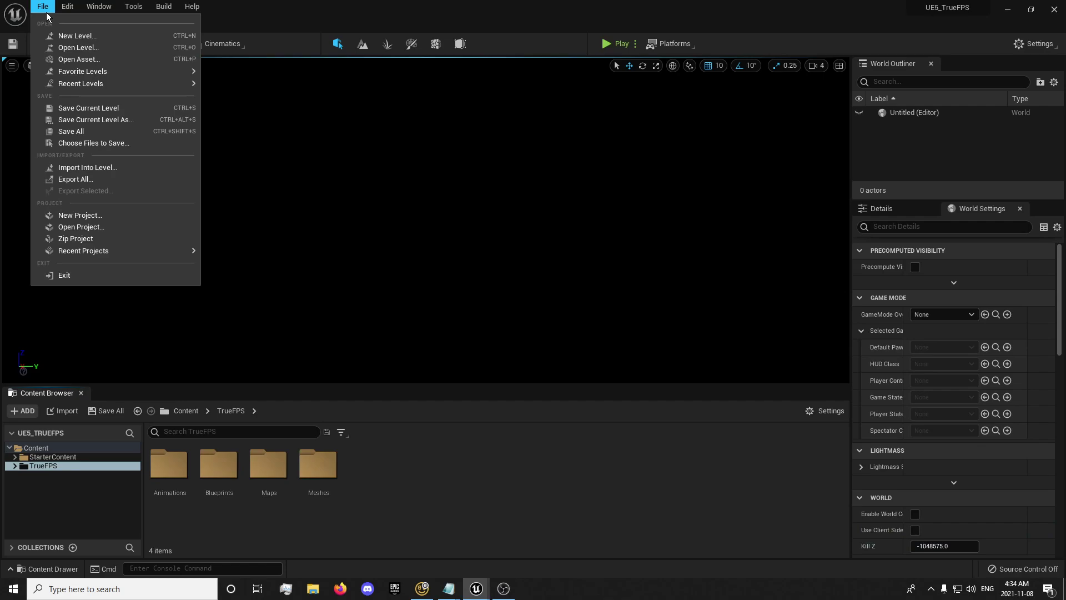
mouse_move(73, 11)
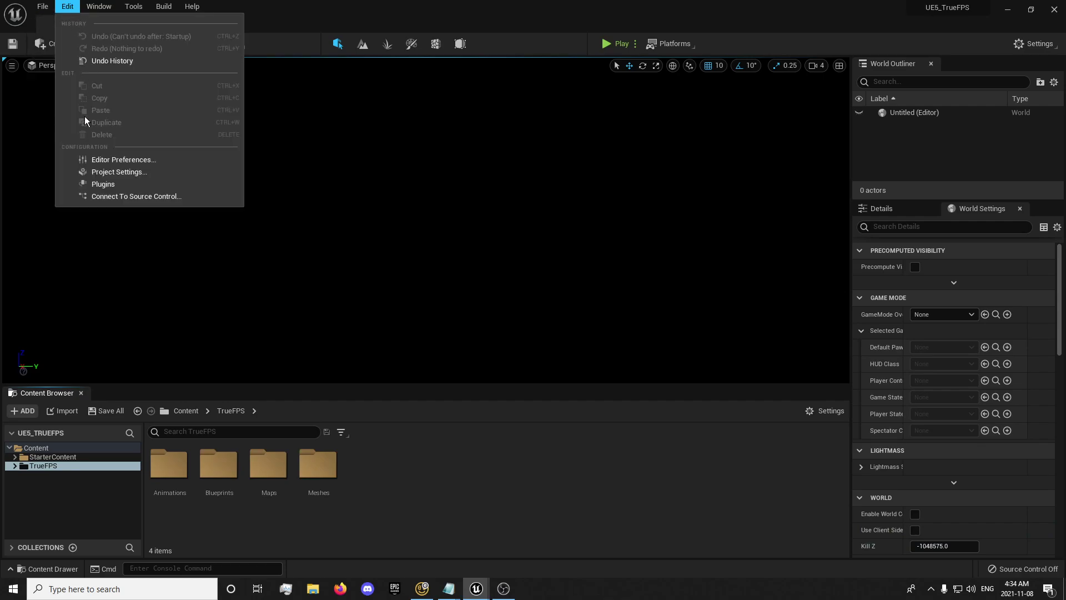
left_click(111, 172)
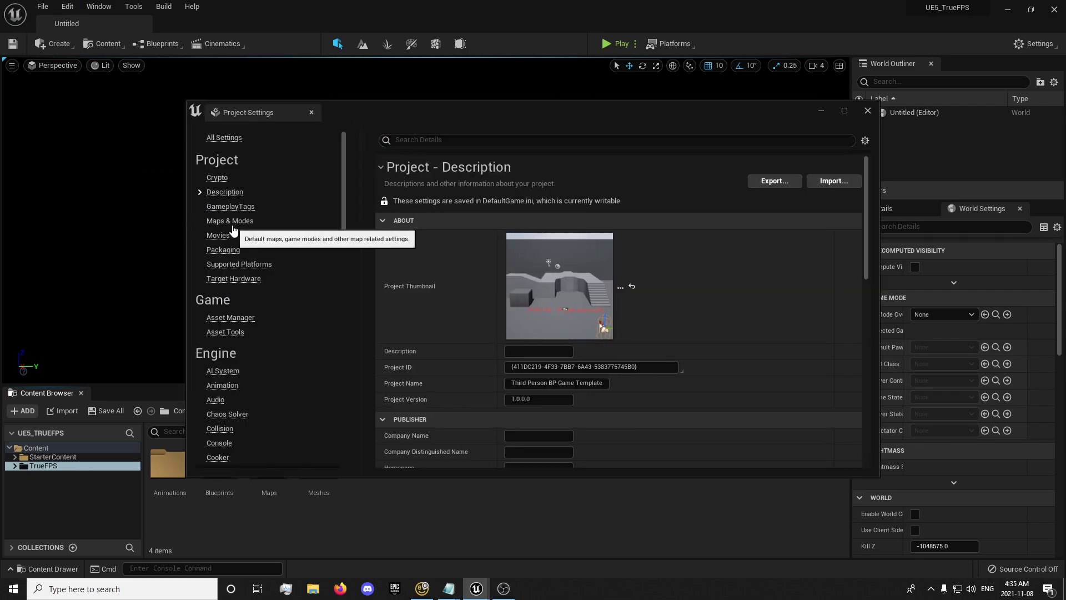
left_click(230, 221)
left_click(597, 305)
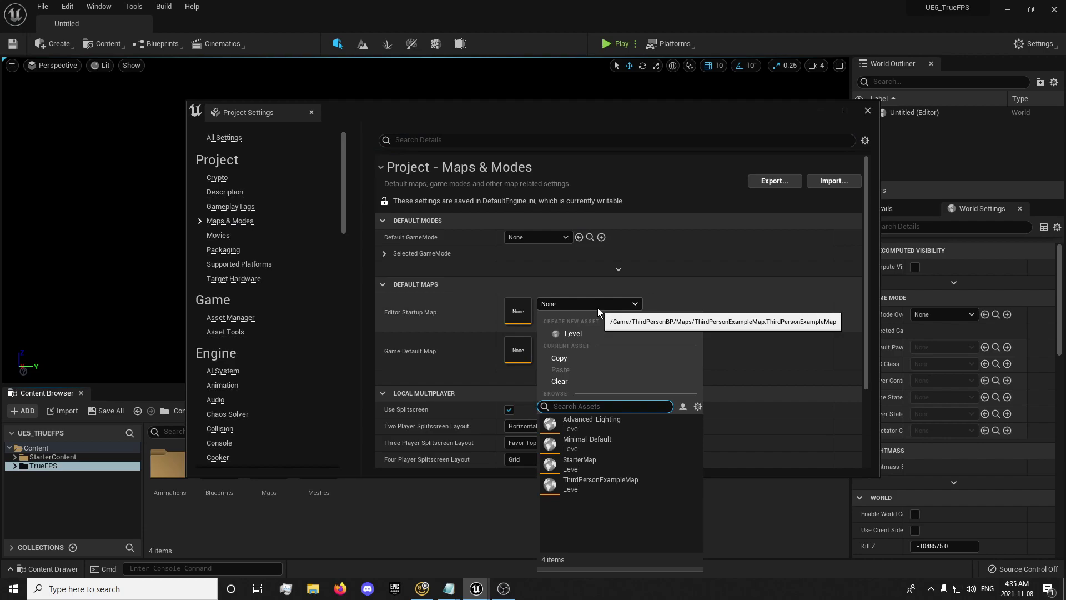
left_click(598, 481)
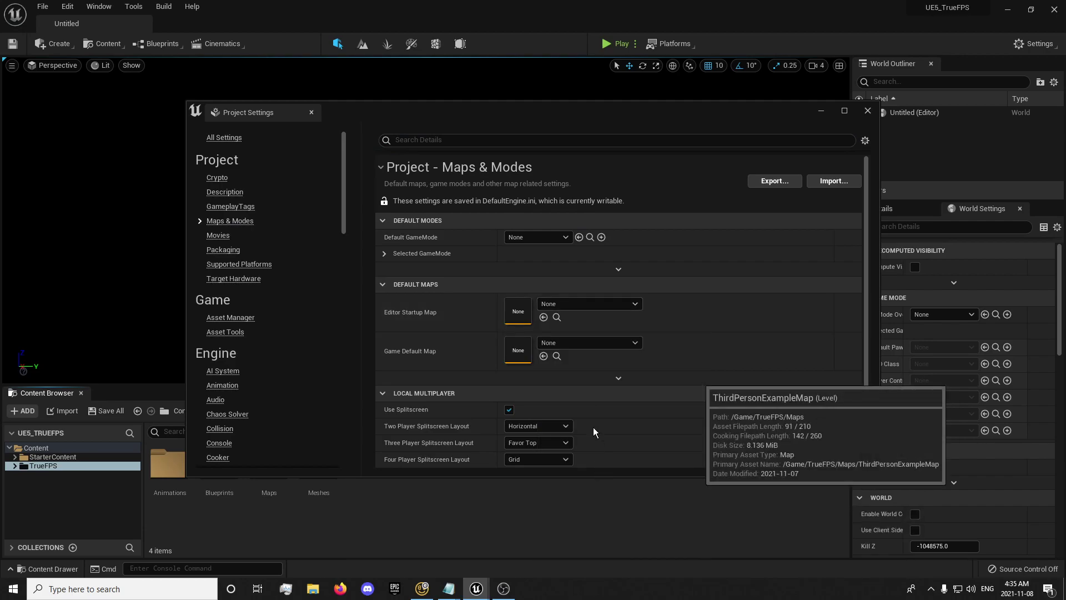
left_click(568, 341)
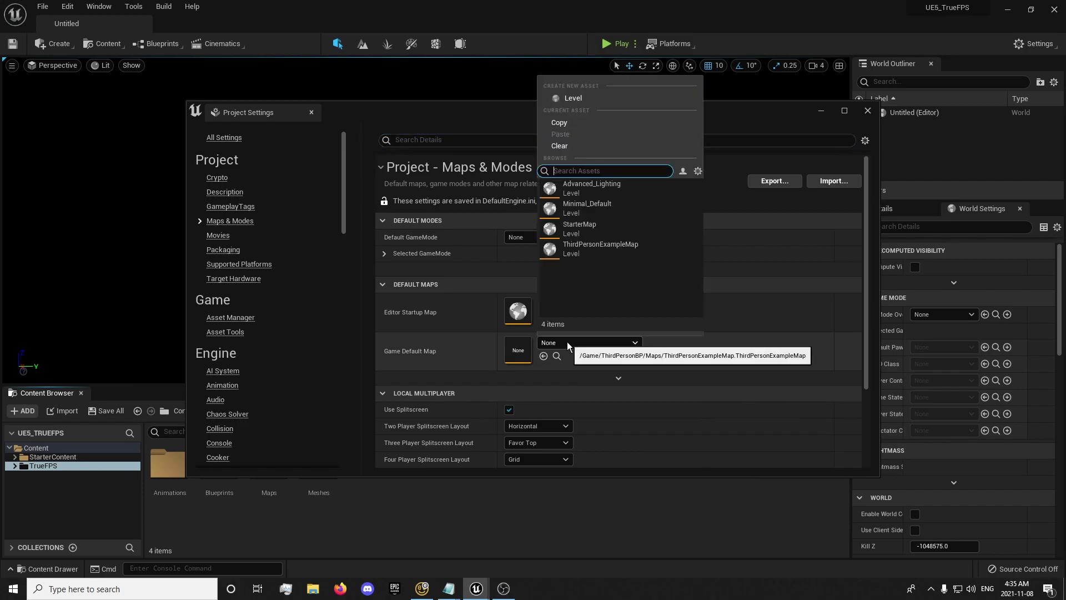
left_click(575, 253)
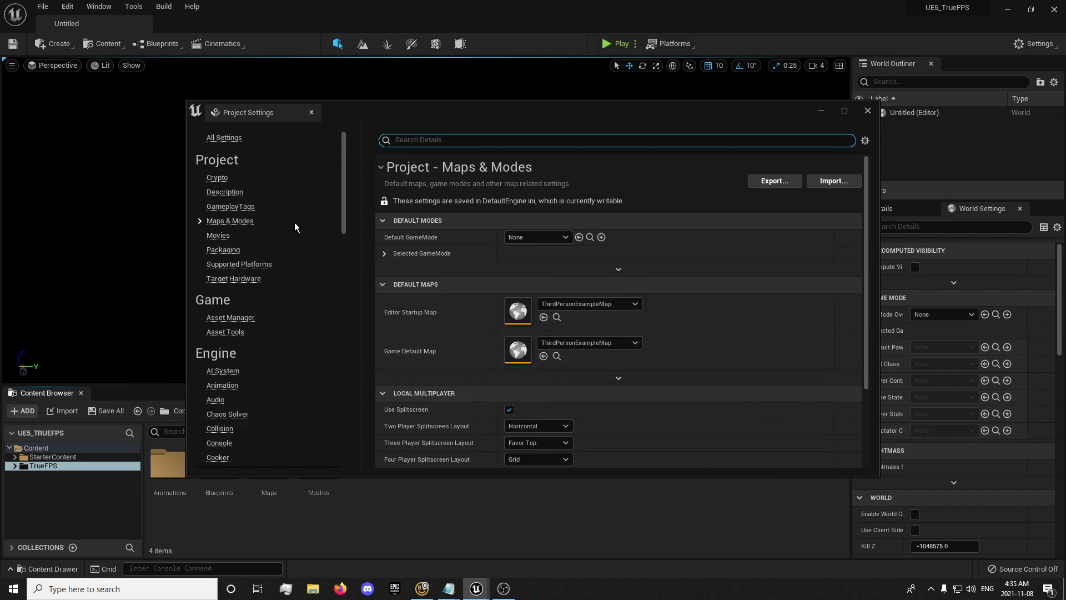
left_click(311, 112)
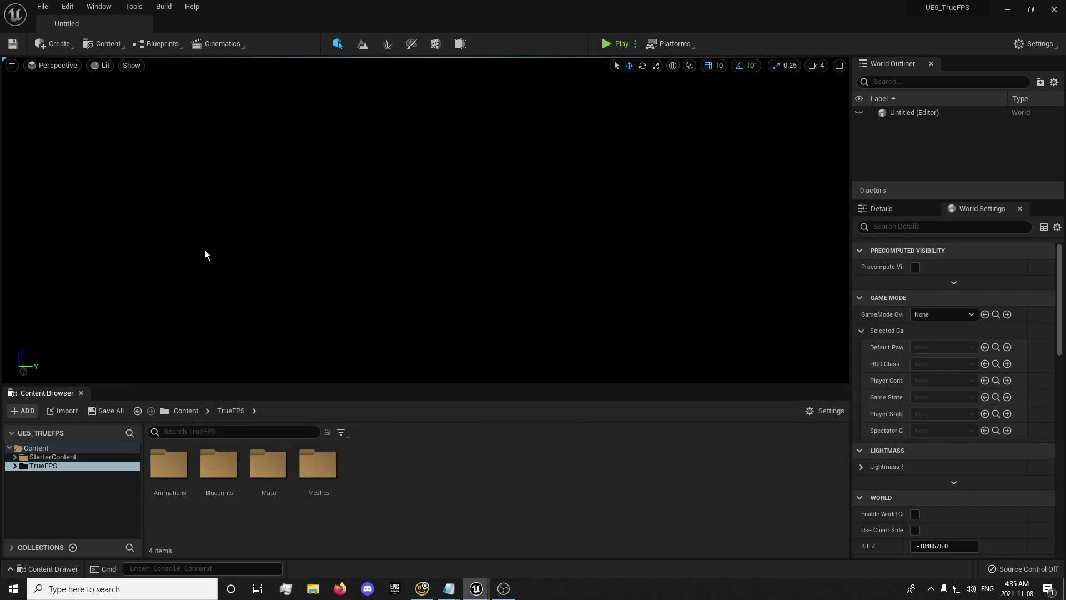
Open the ThirdPersonExampleMap level from the TrueFPS/Maps folder.
double_click(268, 465)
left_click(220, 479)
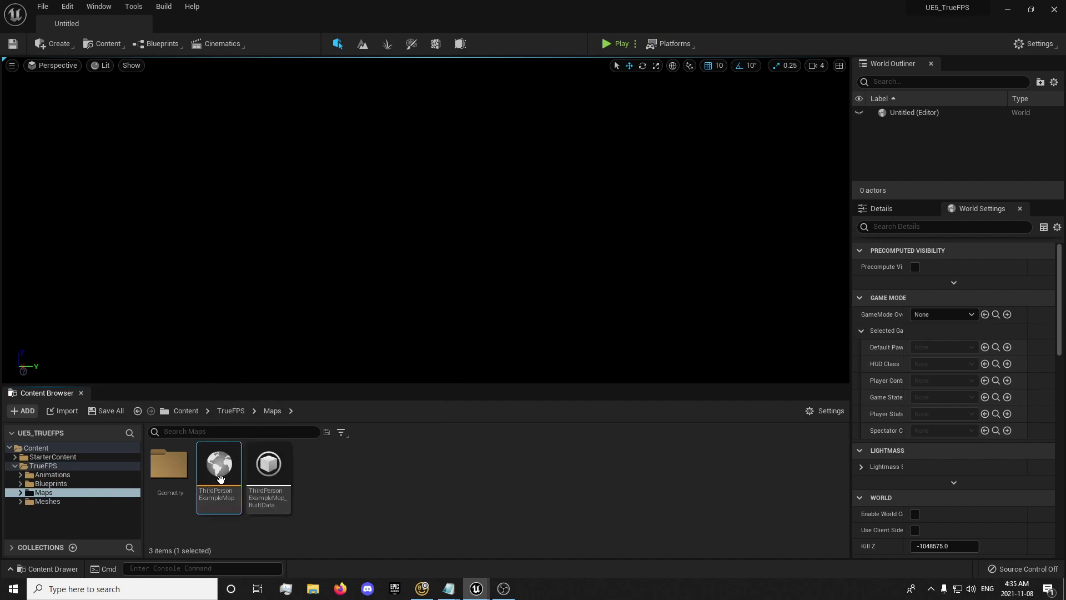
double_click(221, 478)
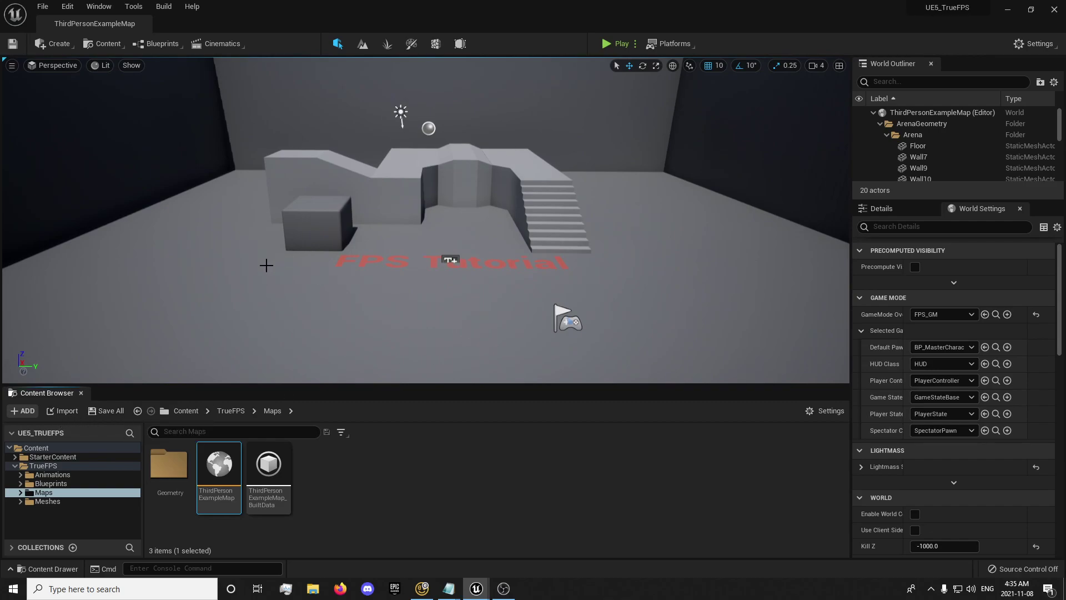
scroll(231, 296, "down", 5)
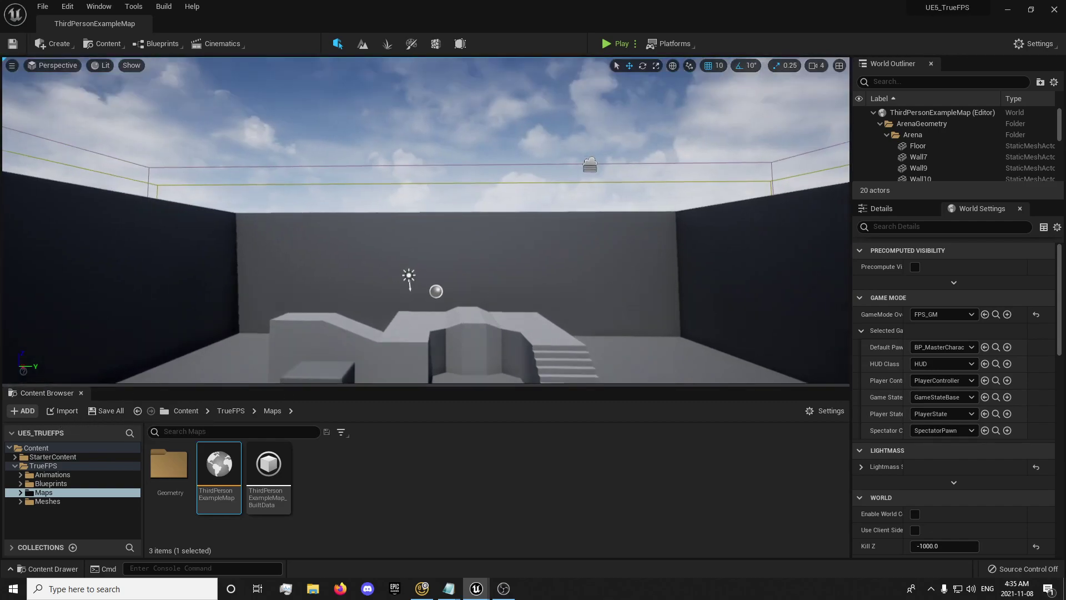
scroll(227, 333, "up", 5)
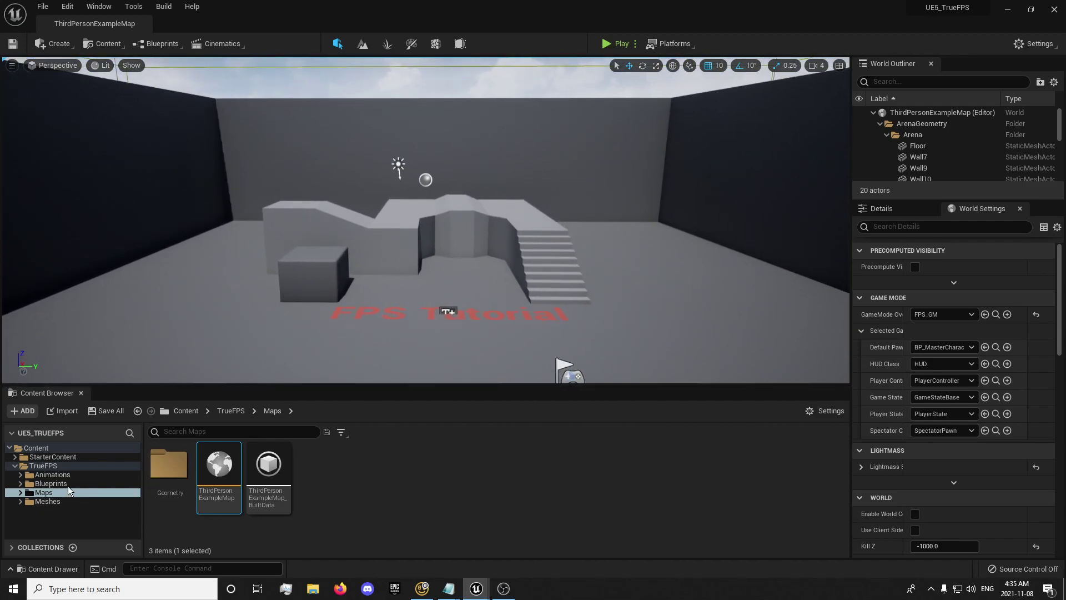
Open the BP_MasterCharacter blueprint from the Blueprints/Character folder, dock it in the main window and show its 3D preview.
left_click(68, 484)
double_click(178, 489)
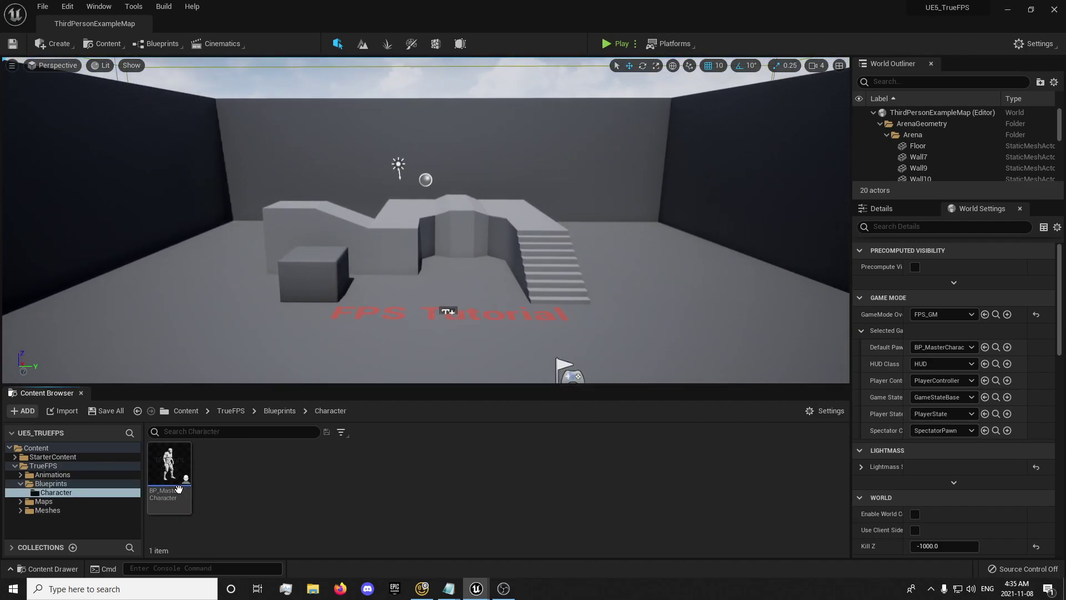
double_click(174, 466)
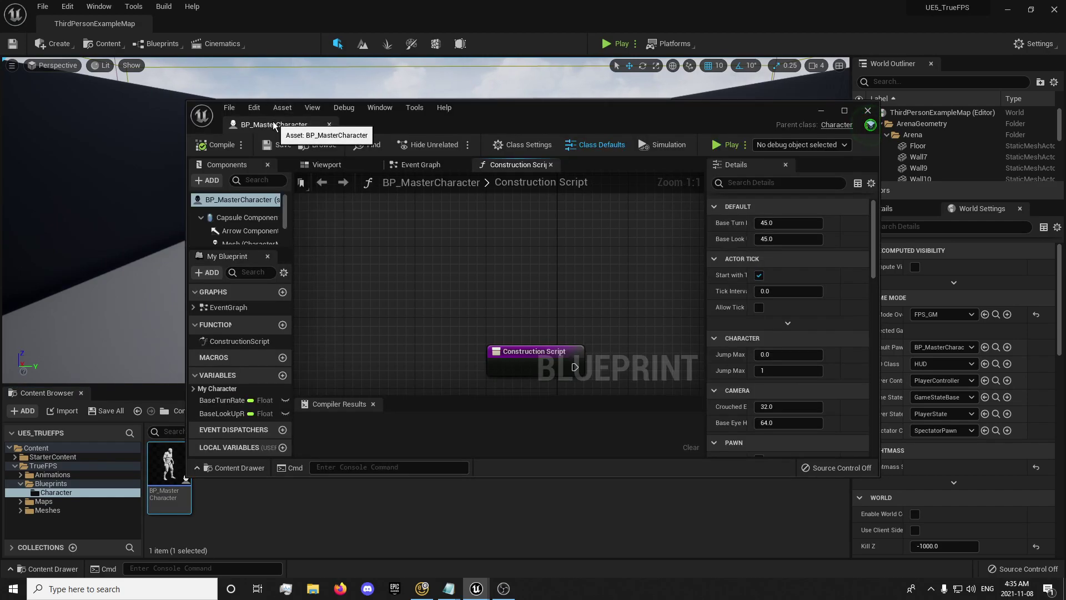
left_click_drag(274, 126, 217, 15)
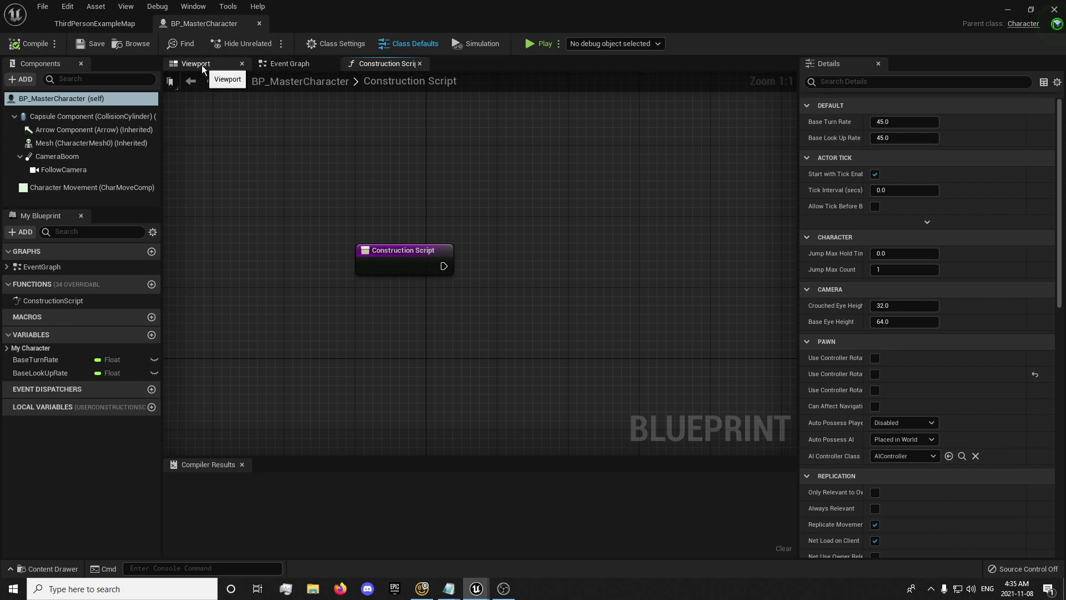
left_click(224, 66)
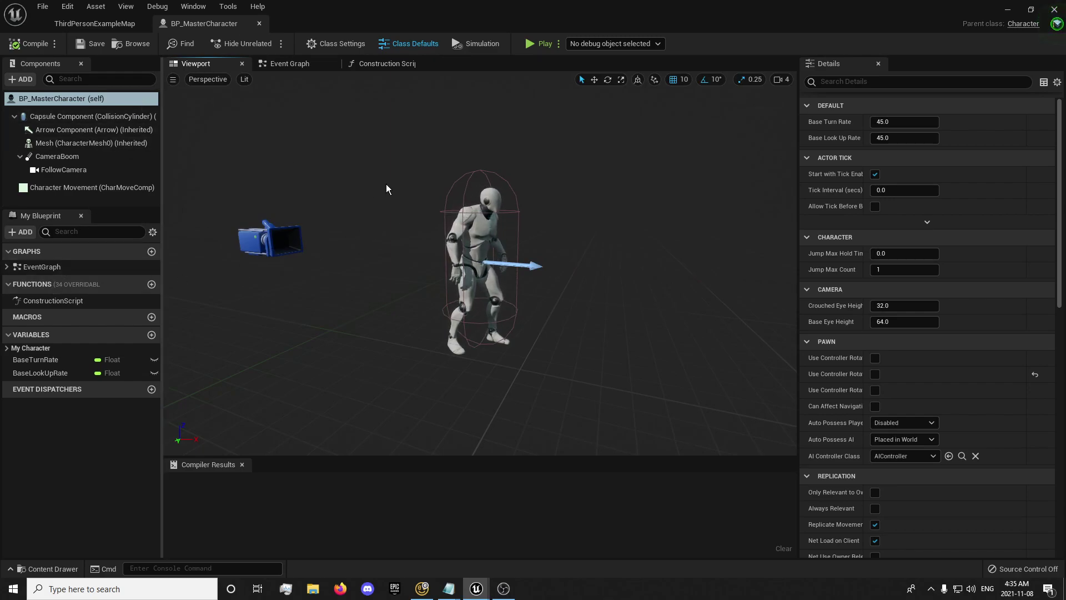
Set the CameraBoom's Target Arm Length to 0, then compile and save BP_MasterCharacter.
right_click_drag(386, 184, 538, 261)
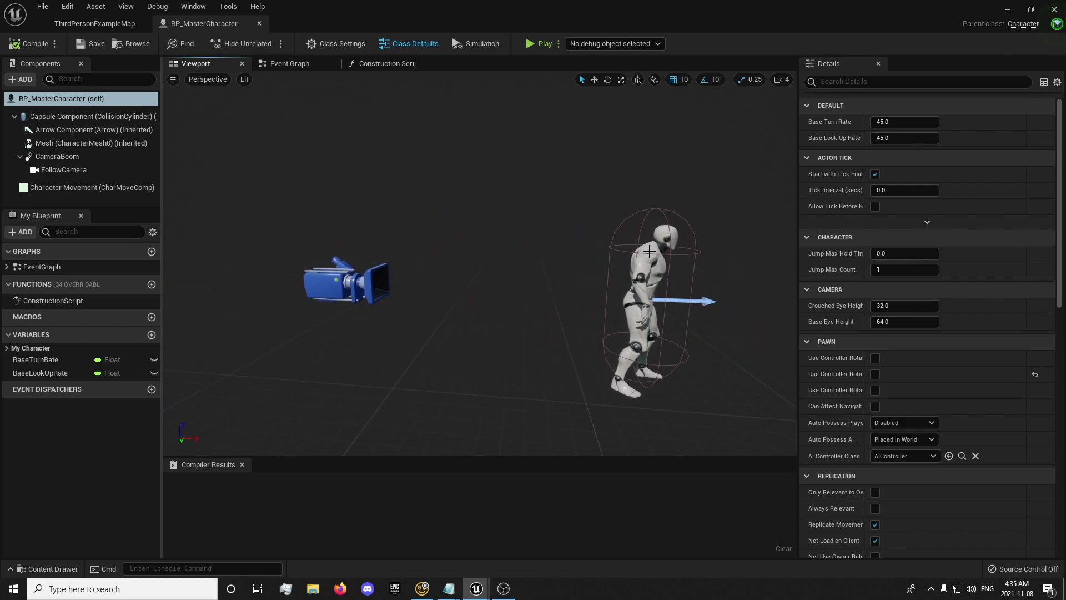
left_click(357, 271)
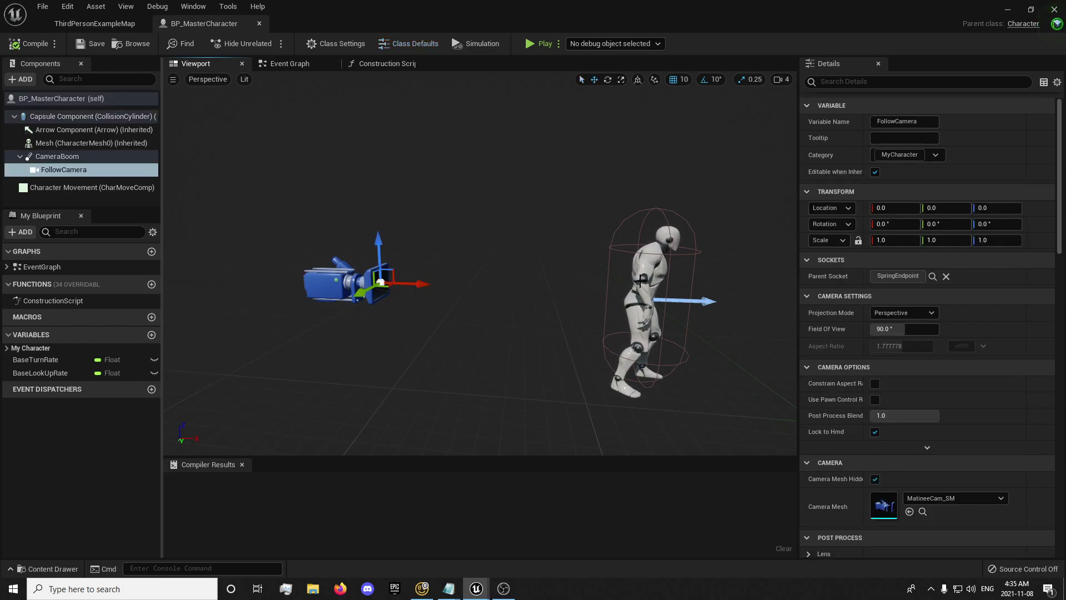
key("ctrl+z")
left_click(355, 278)
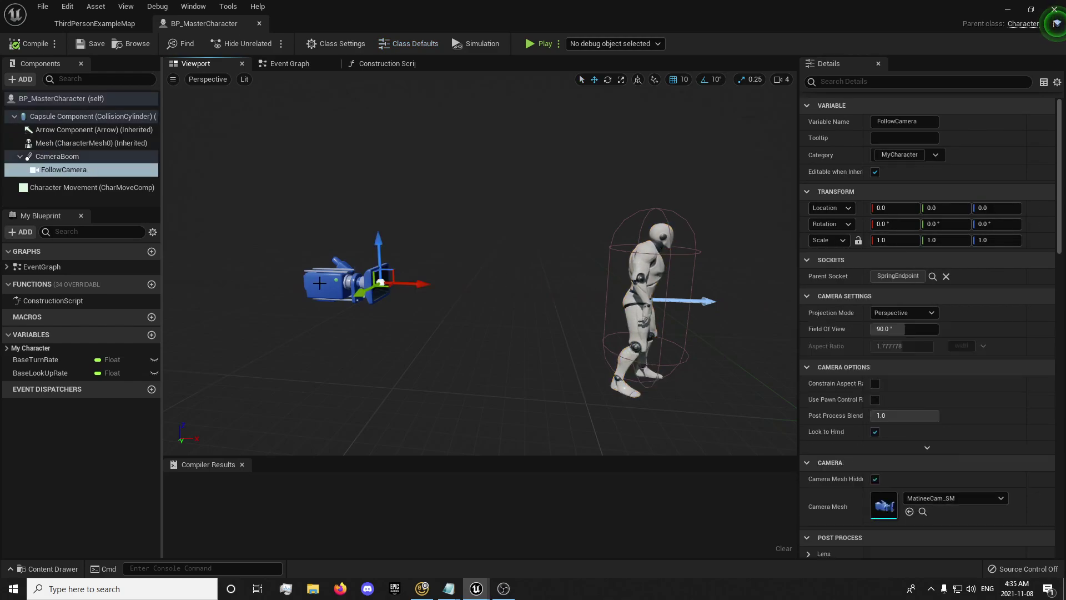
left_click(72, 157)
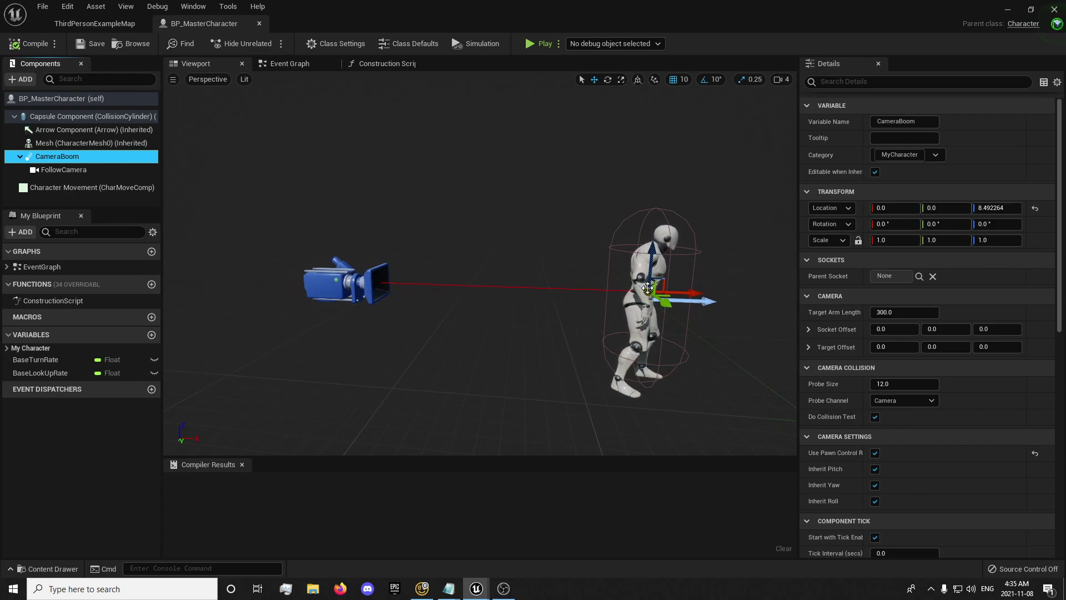
left_click(899, 312)
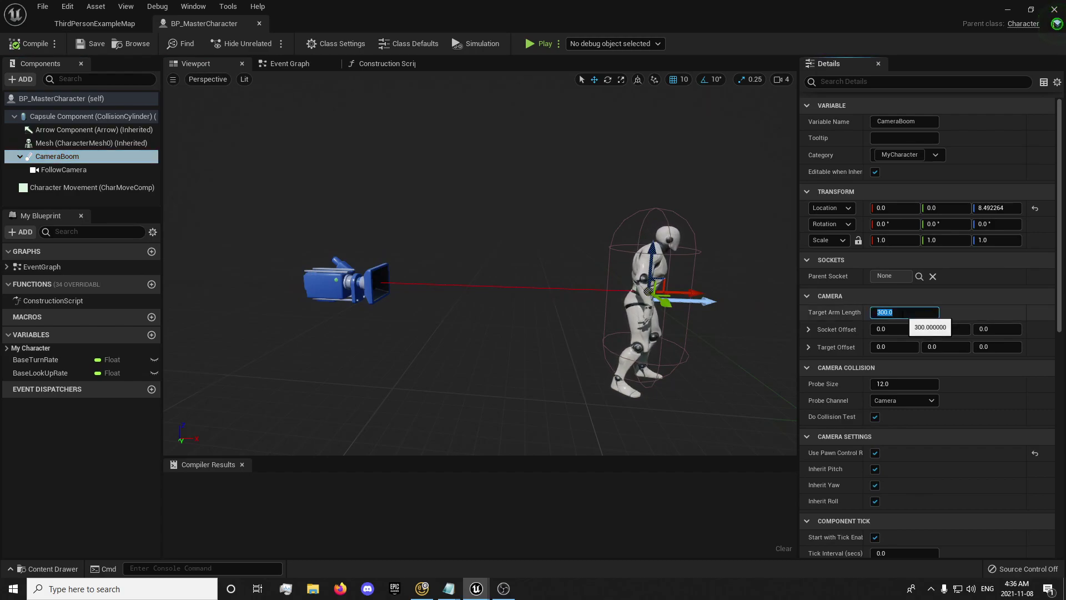
type("0")
key("Return")
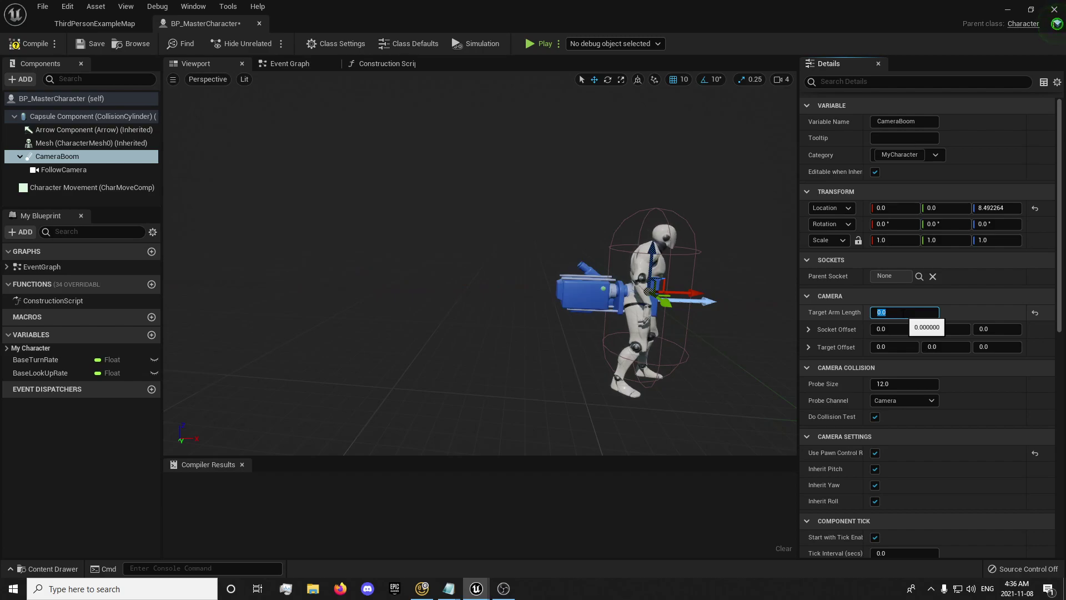
left_click(32, 44)
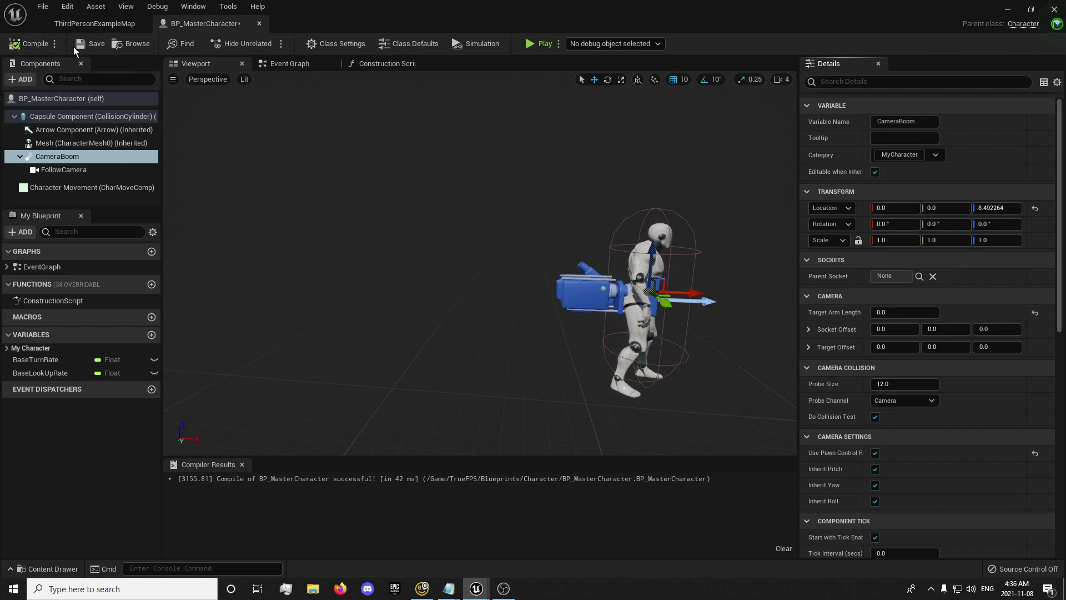
left_click(83, 44)
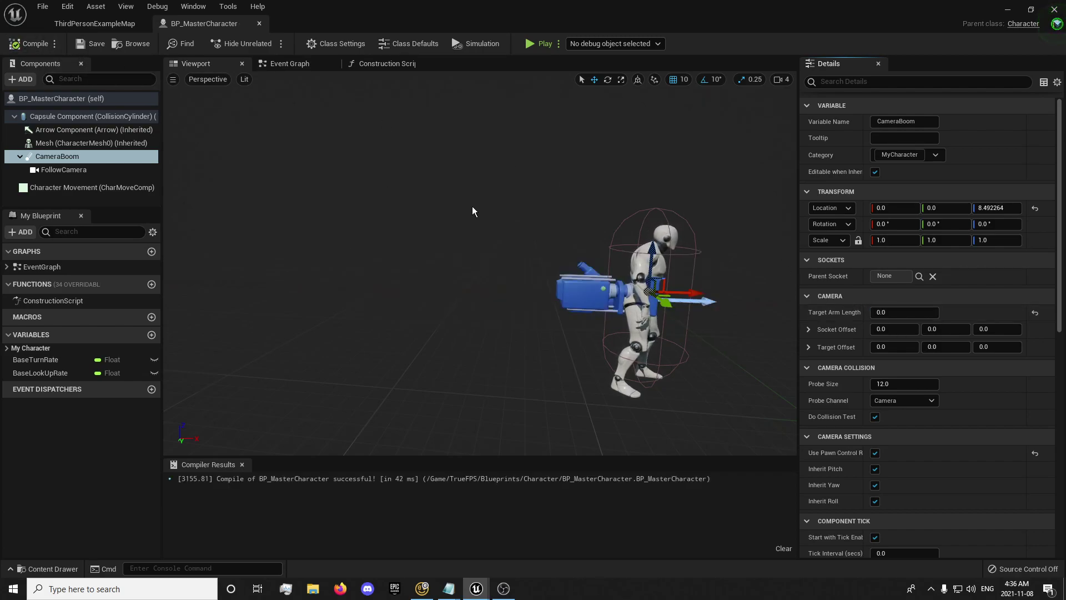
Reset the CameraBoom's location to the default 0, 0, 0, then compile and save the character blueprint.
left_click(1036, 209)
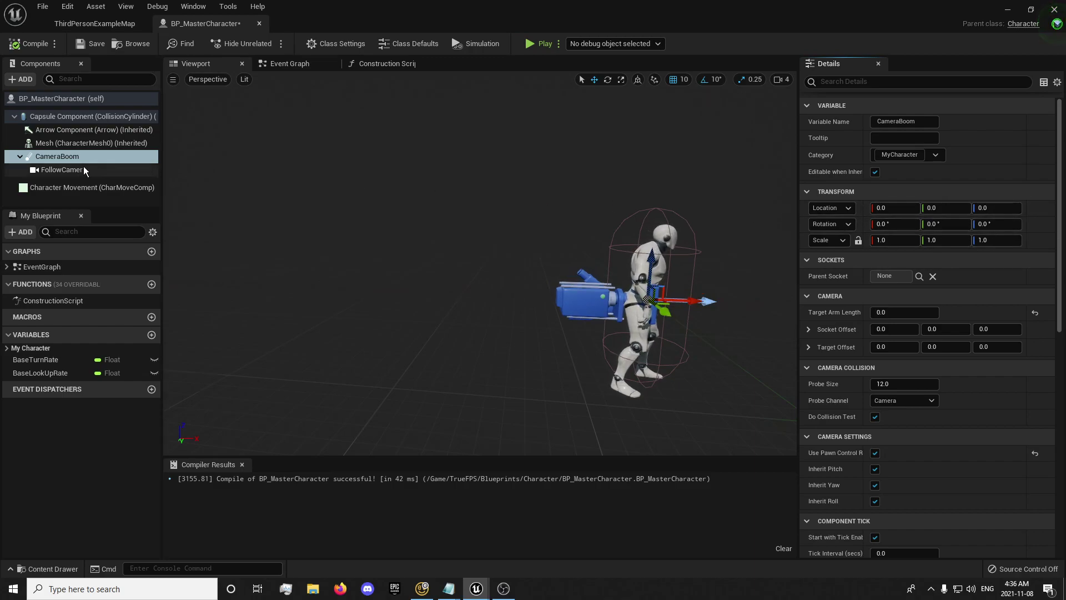
left_click(65, 172)
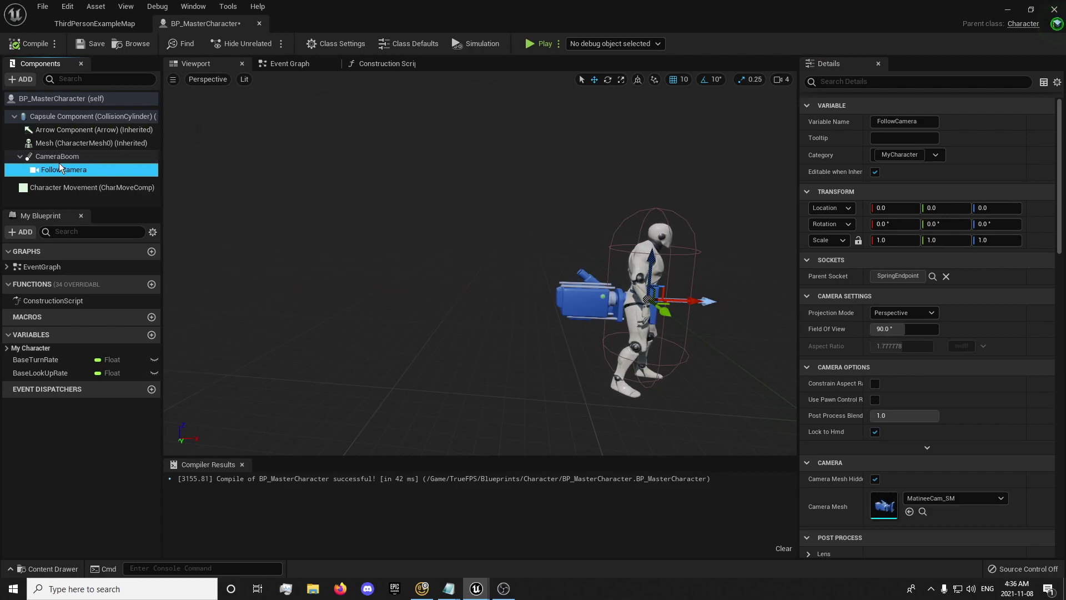
left_click(59, 159)
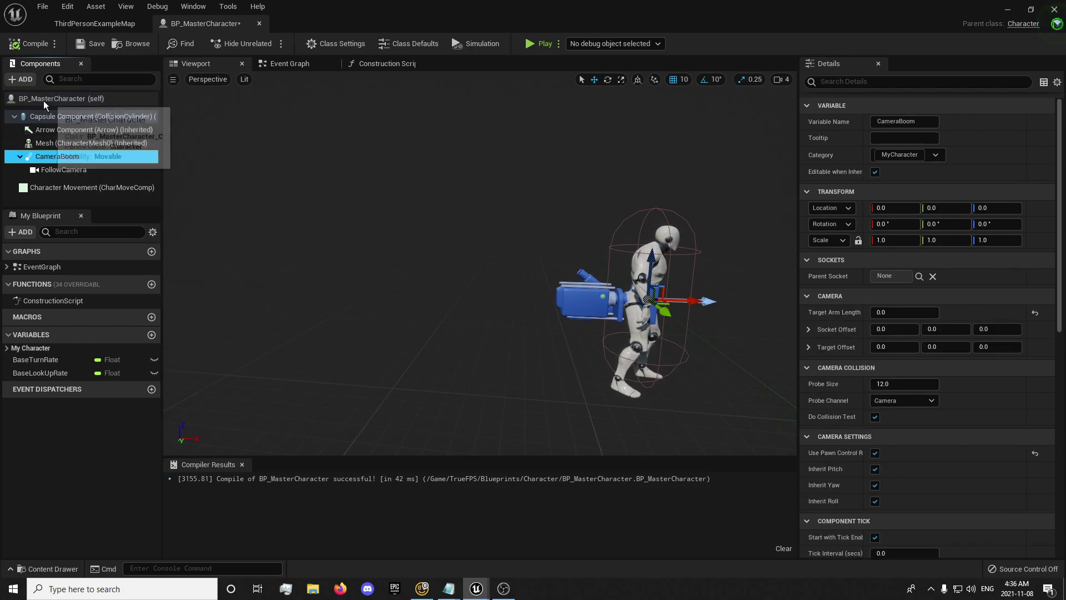
left_click(46, 45)
left_click(77, 43)
Return to the level editor and open the MasterSkeleton asset from the TrueFPS/Meshes/UE4_Character/Mesh folder.
left_click(82, 28)
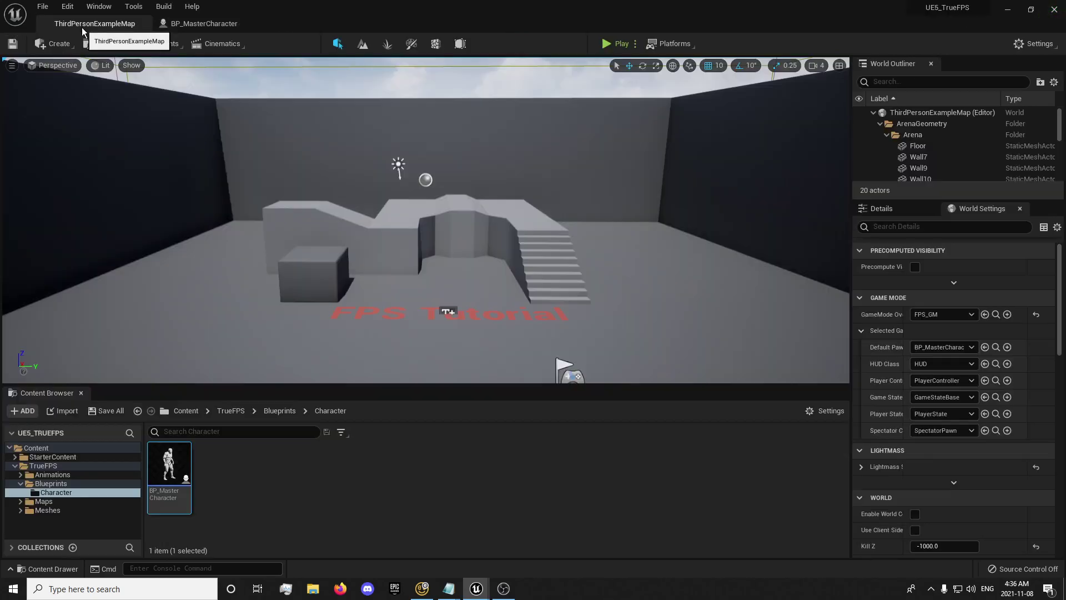
left_click(35, 508)
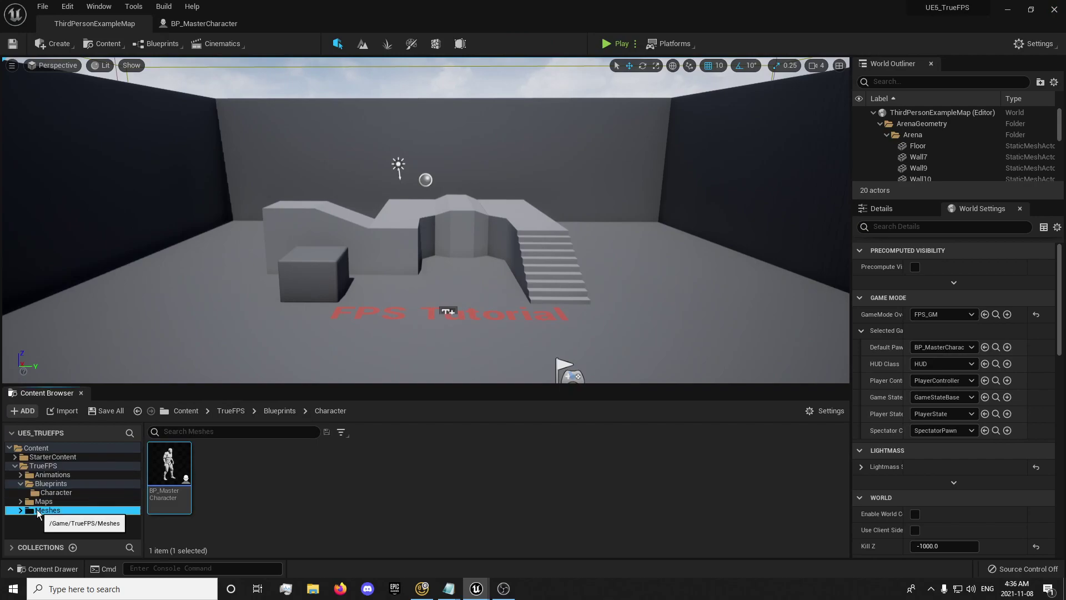
double_click(179, 489)
double_click(219, 469)
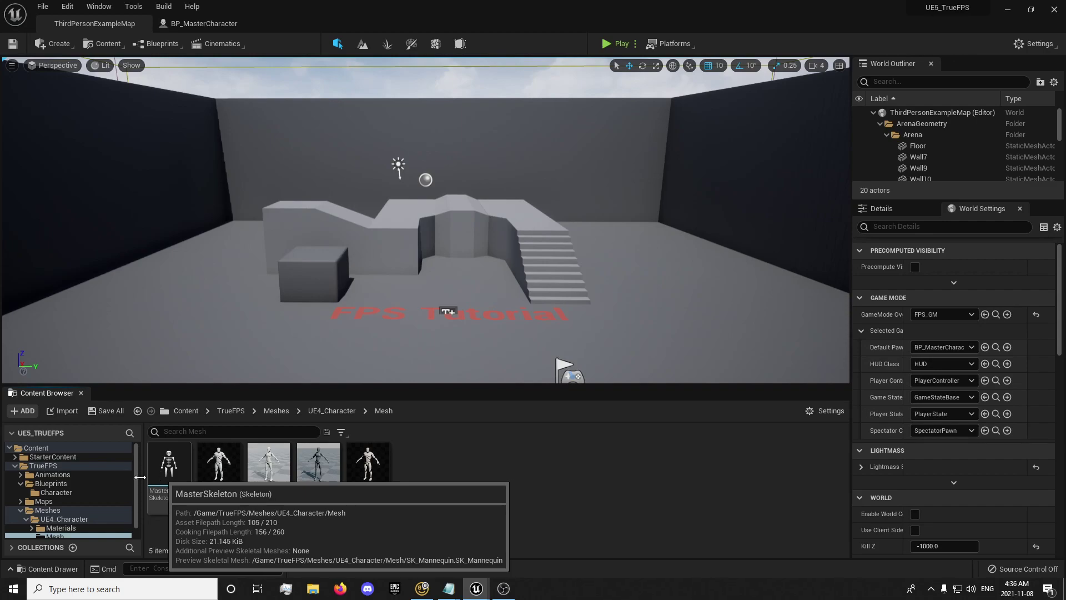
double_click(164, 491)
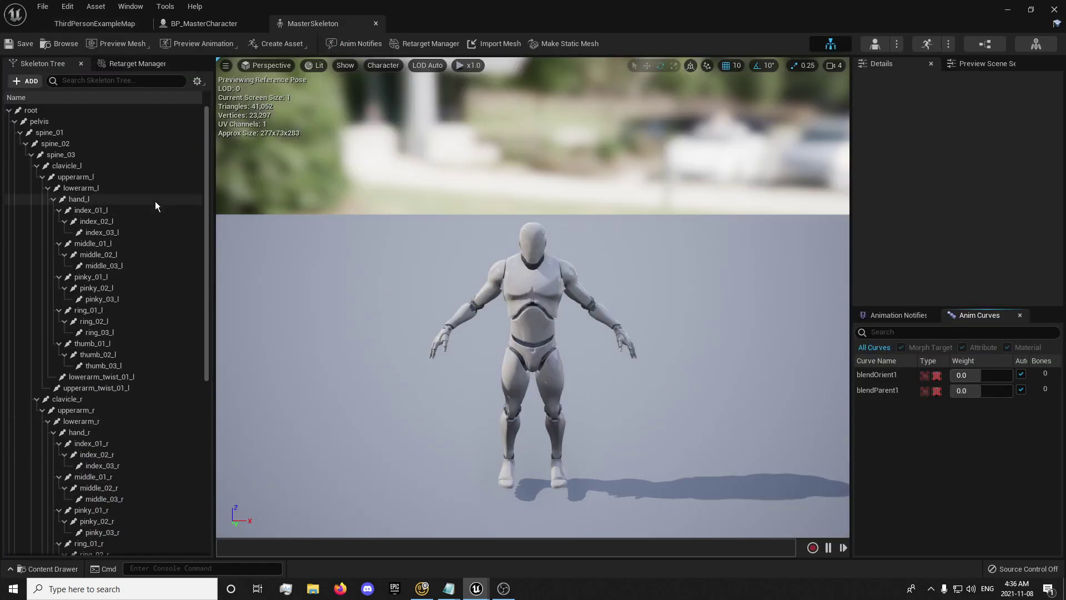
scroll(146, 245, "down", 8)
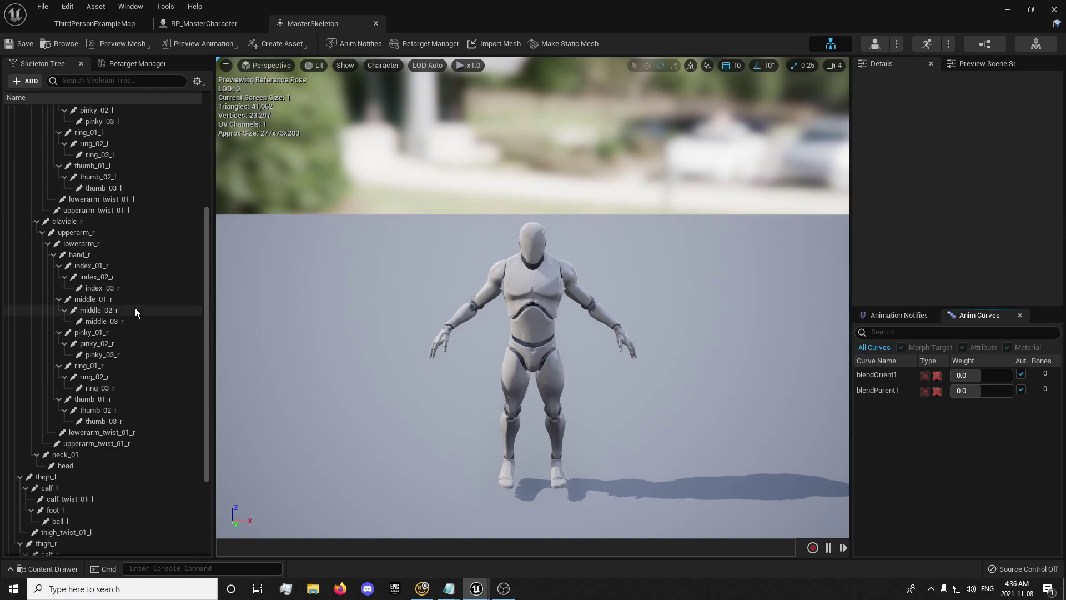
Add a socket to the head bone in the skeleton tree and name it FP_Camera.
scroll(136, 320, "down", 1)
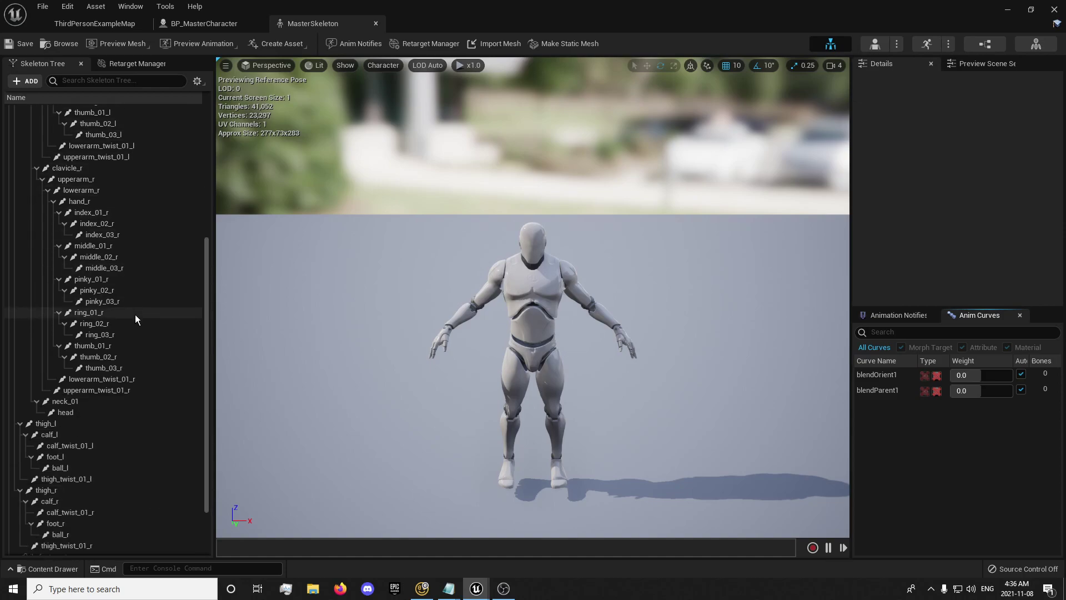
scroll(135, 314, "up", 5)
scroll(132, 316, "up", 3)
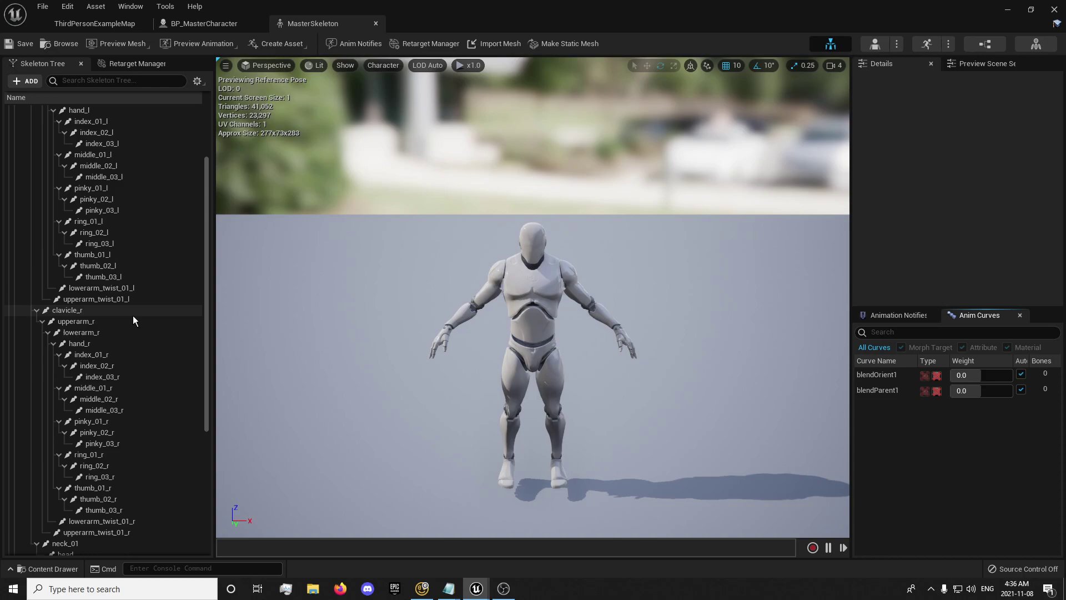
scroll(132, 315, "up", 5)
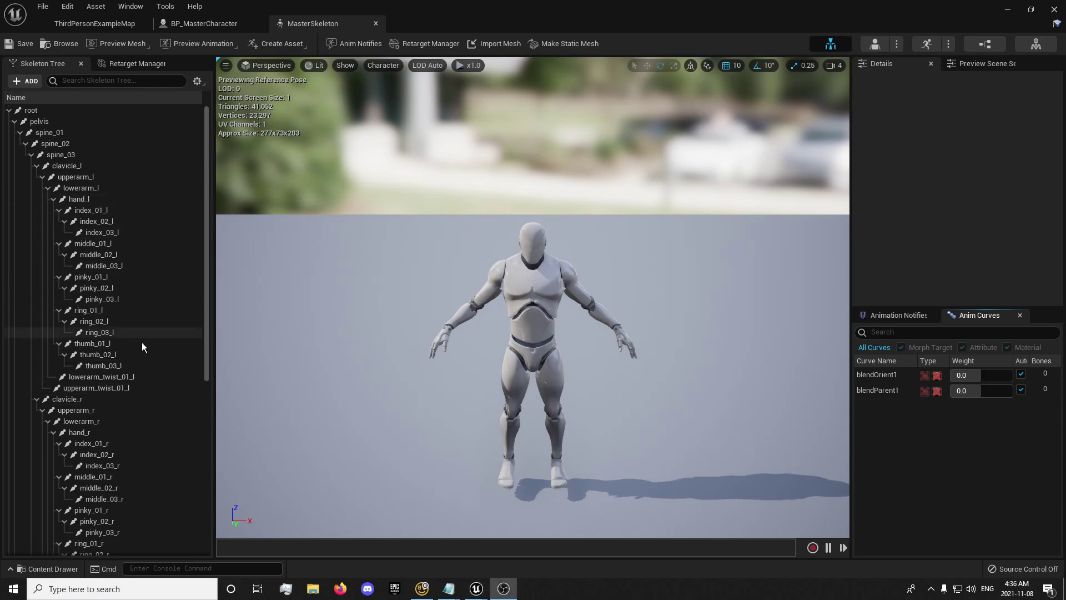
scroll(142, 342, "down", 5)
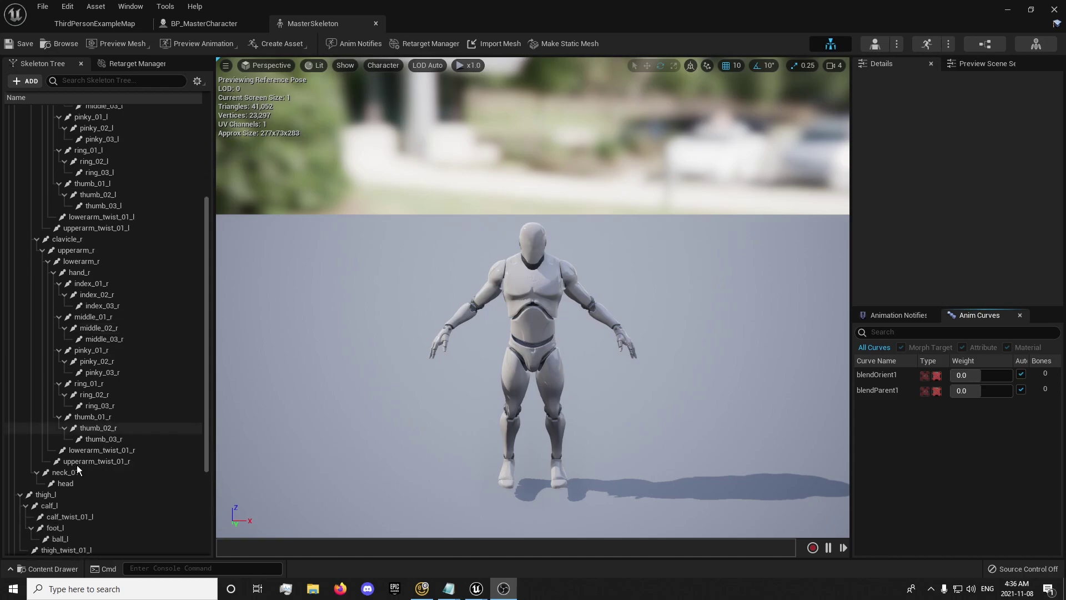
right_click(70, 468)
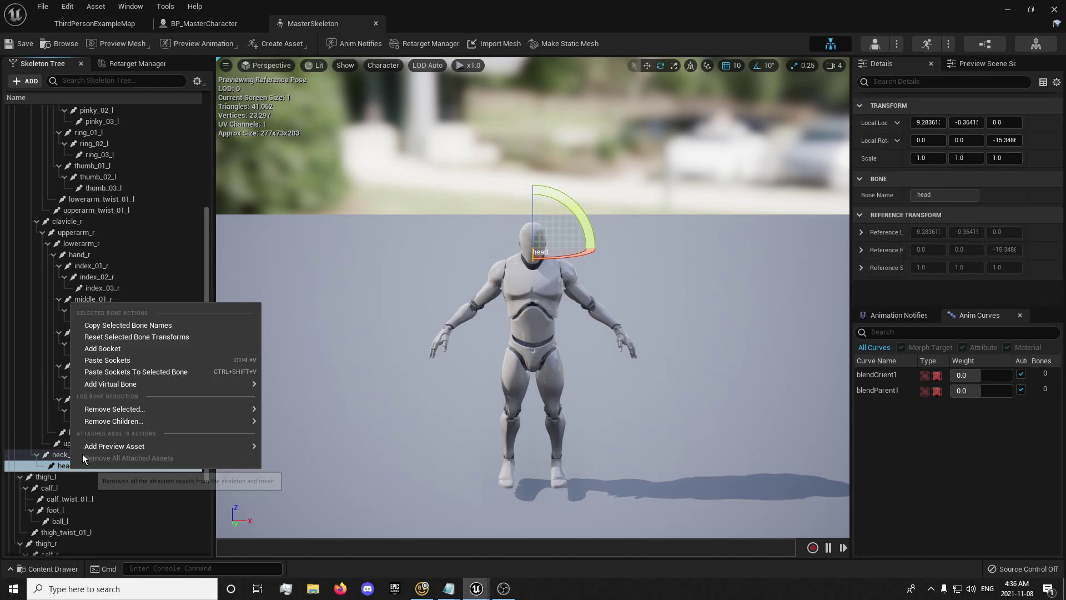
mouse_move(125, 446)
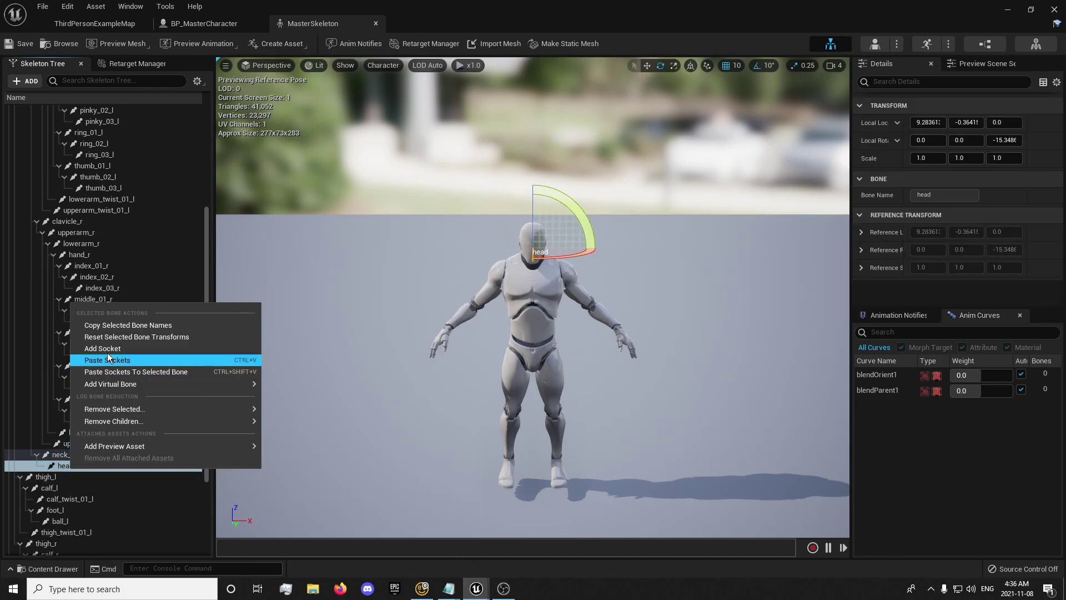
left_click(103, 348)
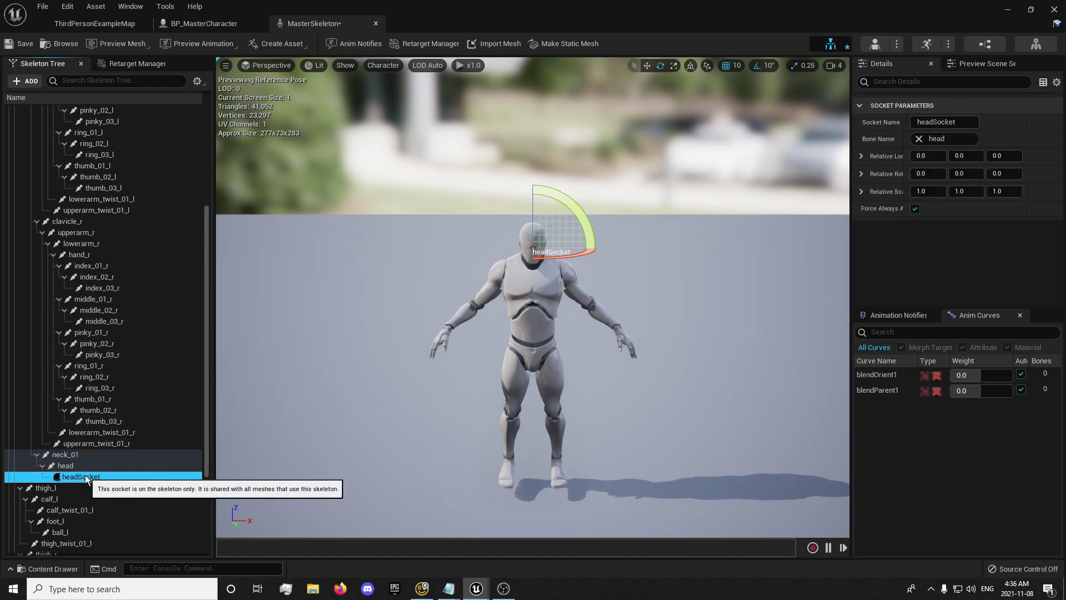
left_click(85, 477)
type("F")
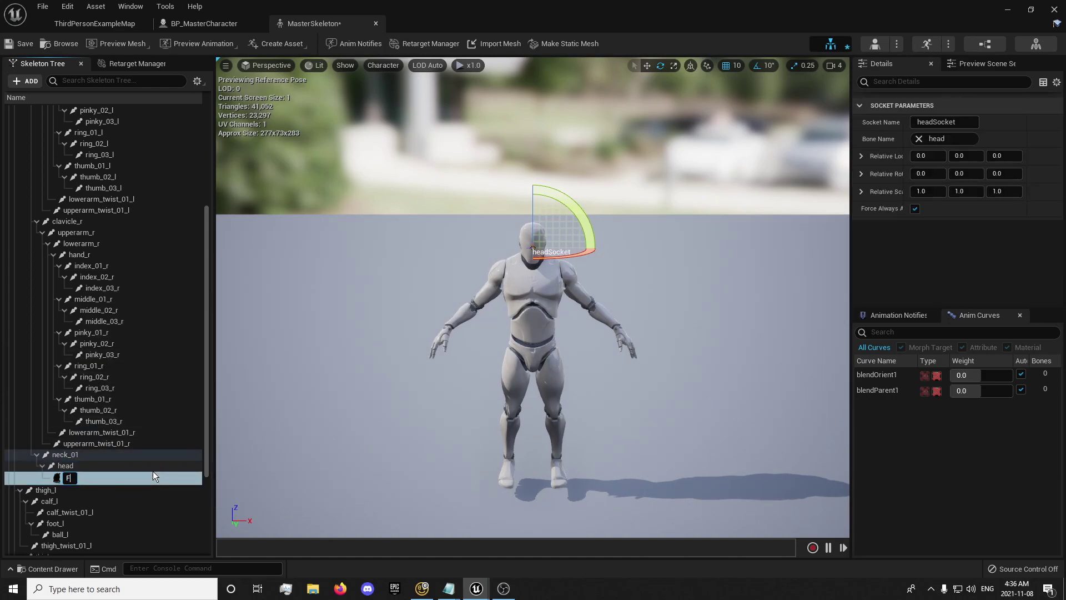
type("P_Camera")
key("Return")
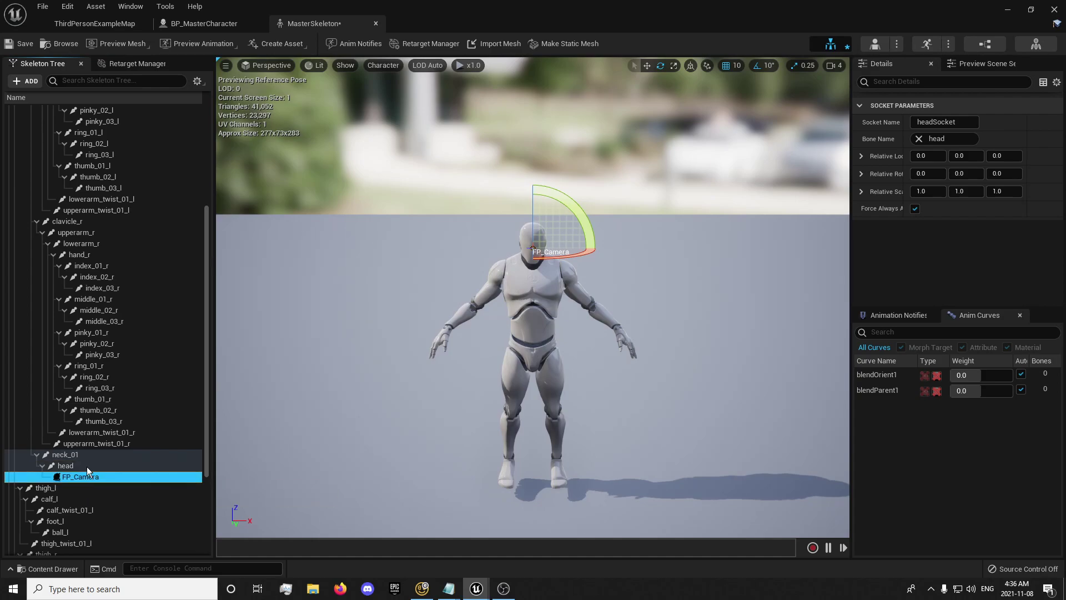
Move the FP_Camera socket to the front of the face at eye height, relative location about 6.8, 13.1, 0, and save the skeleton.
left_click_drag(386, 274, 444, 266)
left_click(647, 65)
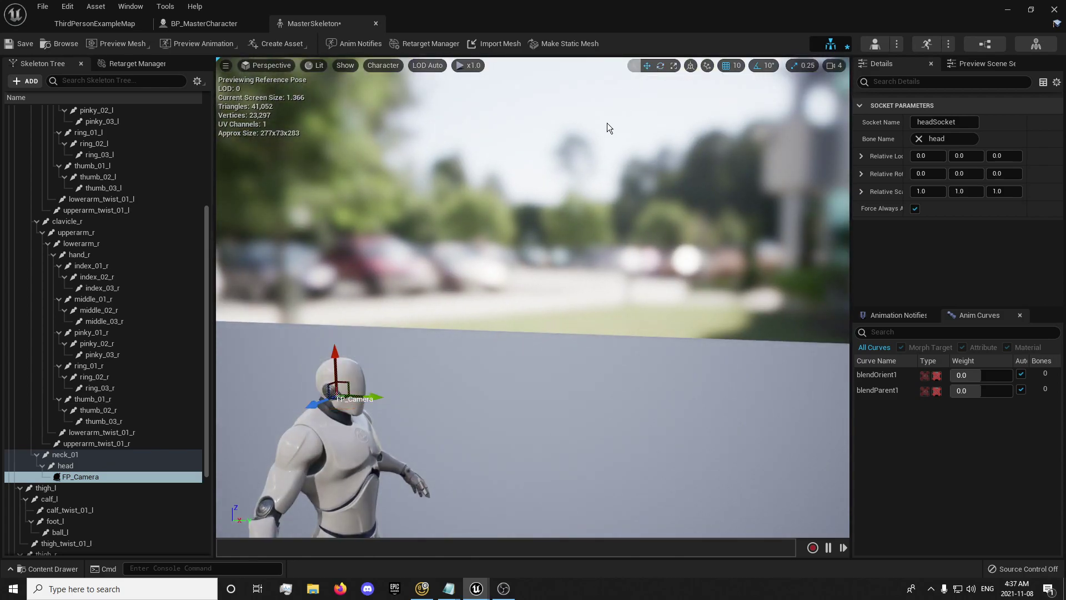
key("f")
left_click_drag(590, 333, 613, 332)
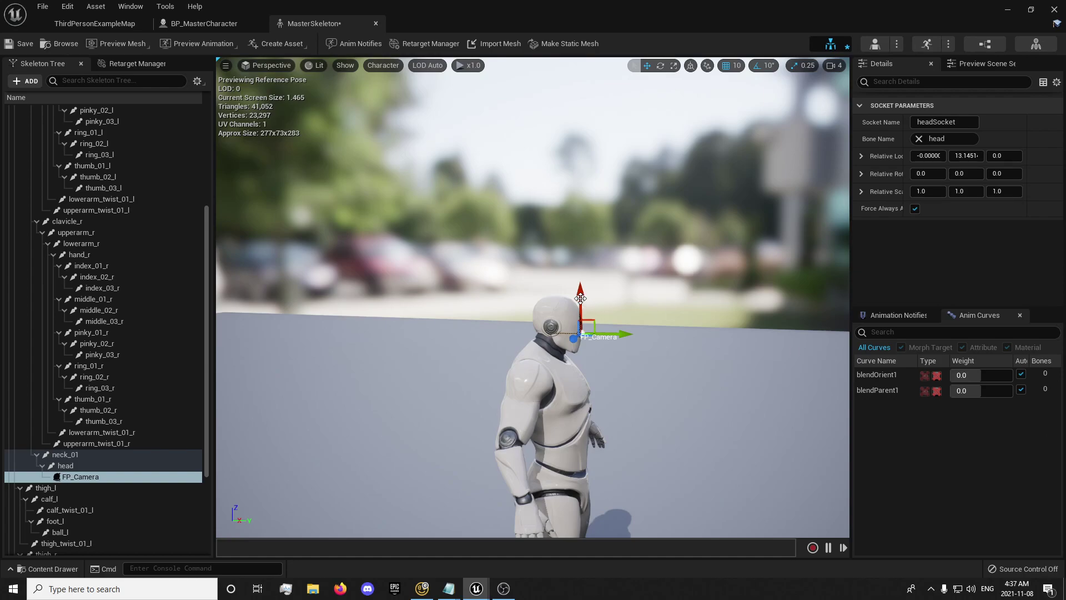
middle_click_drag(580, 298, 572, 275)
left_click_drag(572, 274, 568, 254)
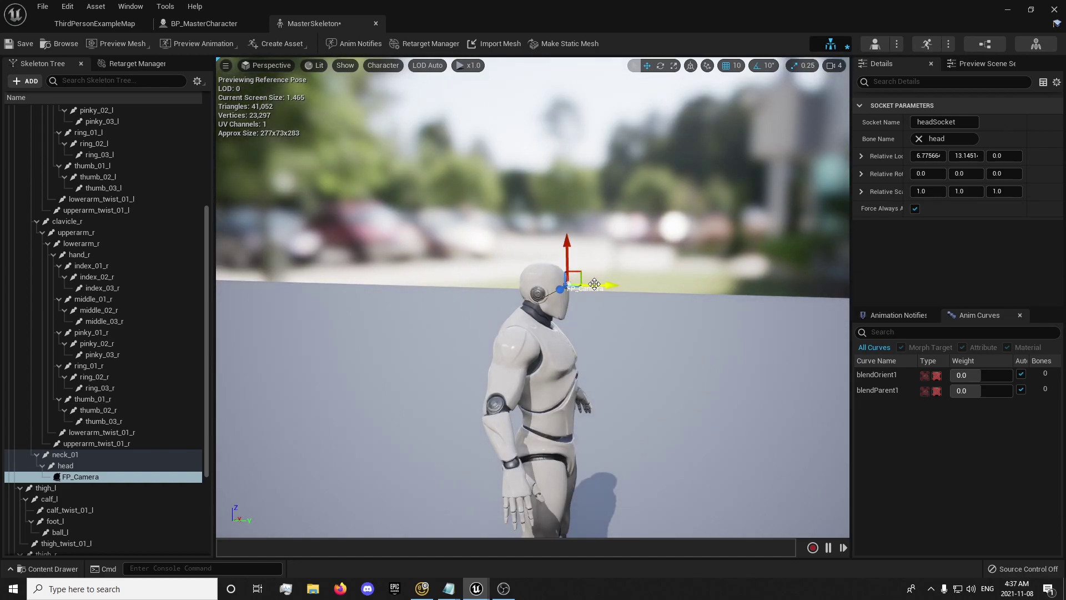
scroll(542, 241, "up", 5)
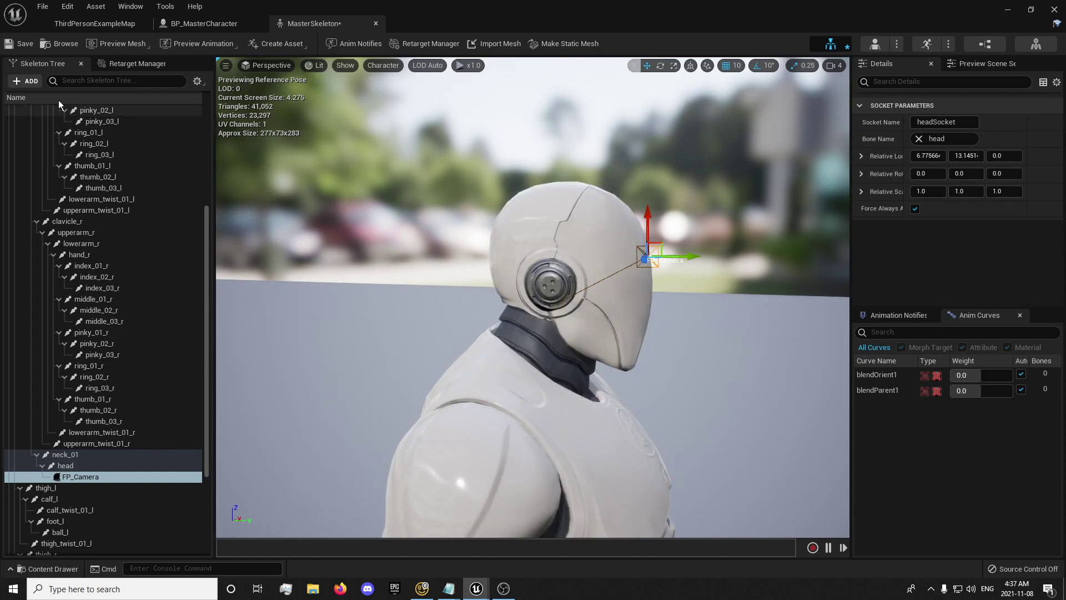
left_click(22, 44)
Return to the BP_MasterCharacter blueprint and make the CameraBoom a child of the Mesh component.
left_click(198, 23)
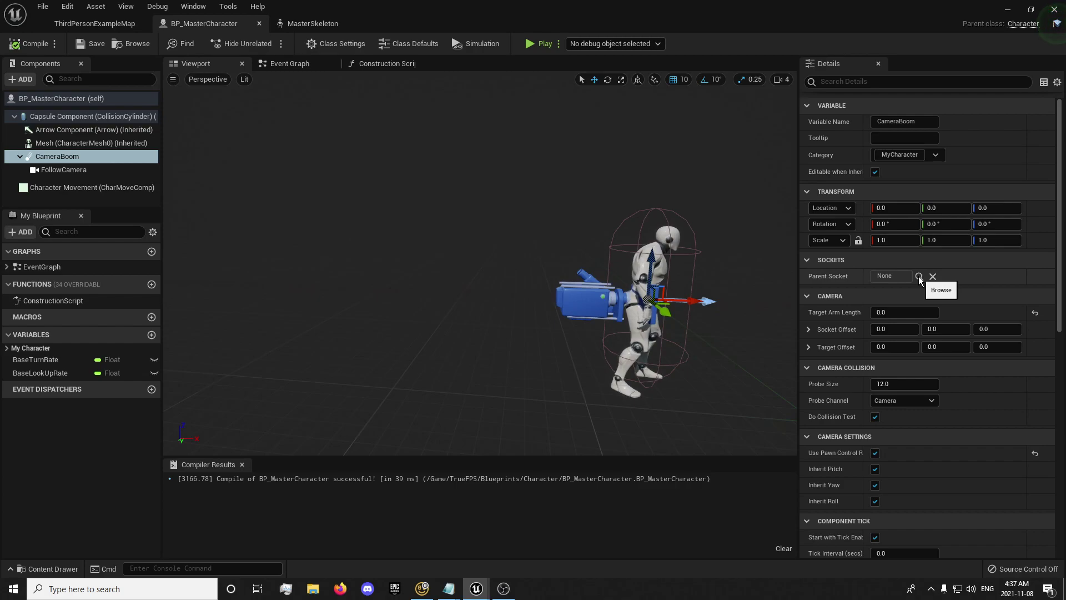
left_click(64, 157)
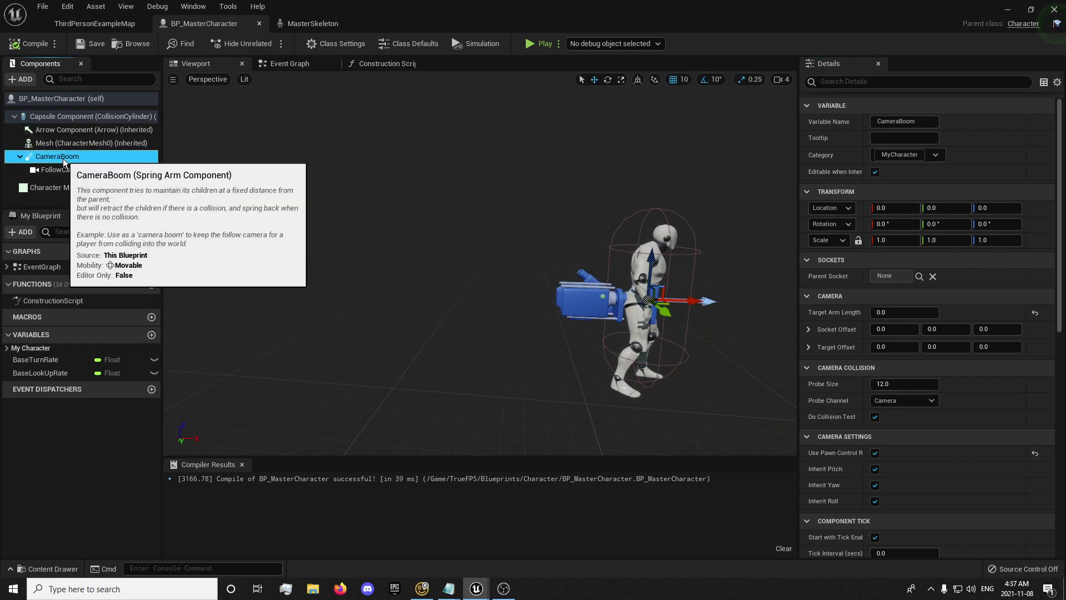
left_click_drag(62, 159, 58, 143)
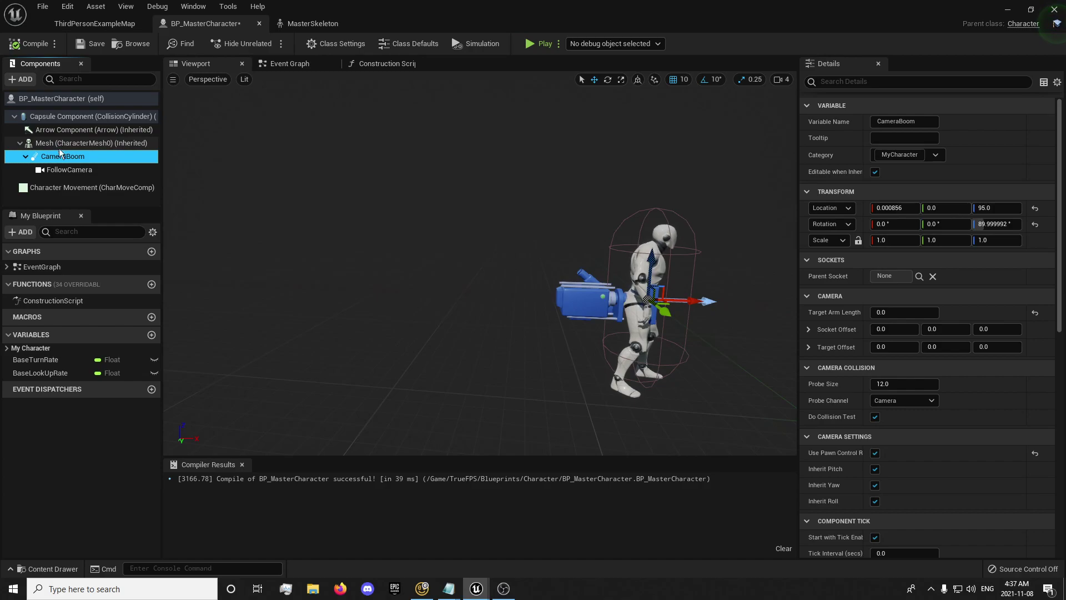
Set the CameraBoom's parent socket to FP_Camera.
left_click(919, 276)
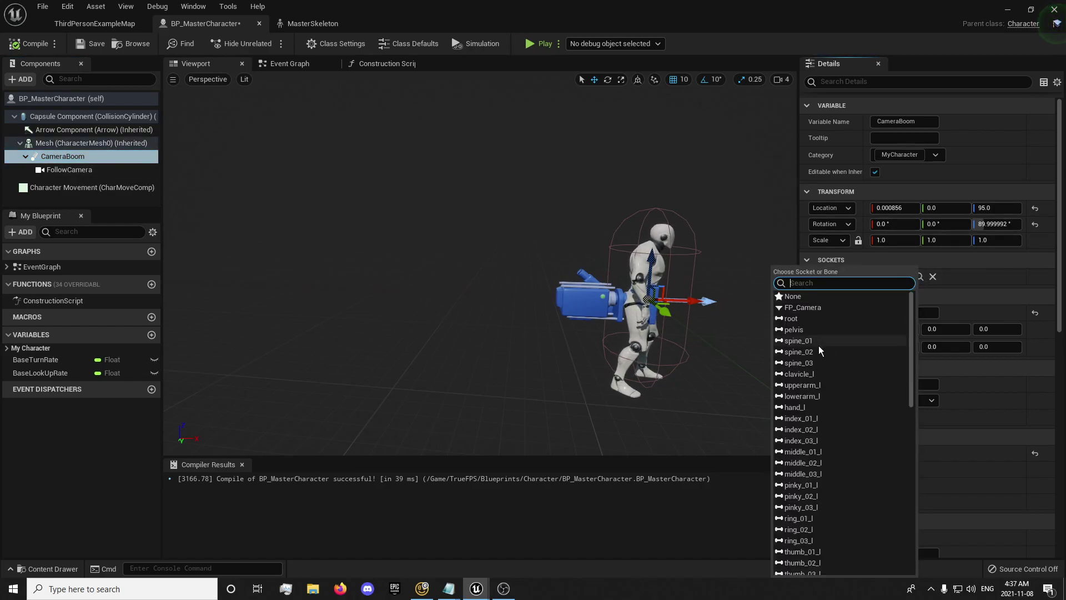
scroll(818, 359, "down", 10)
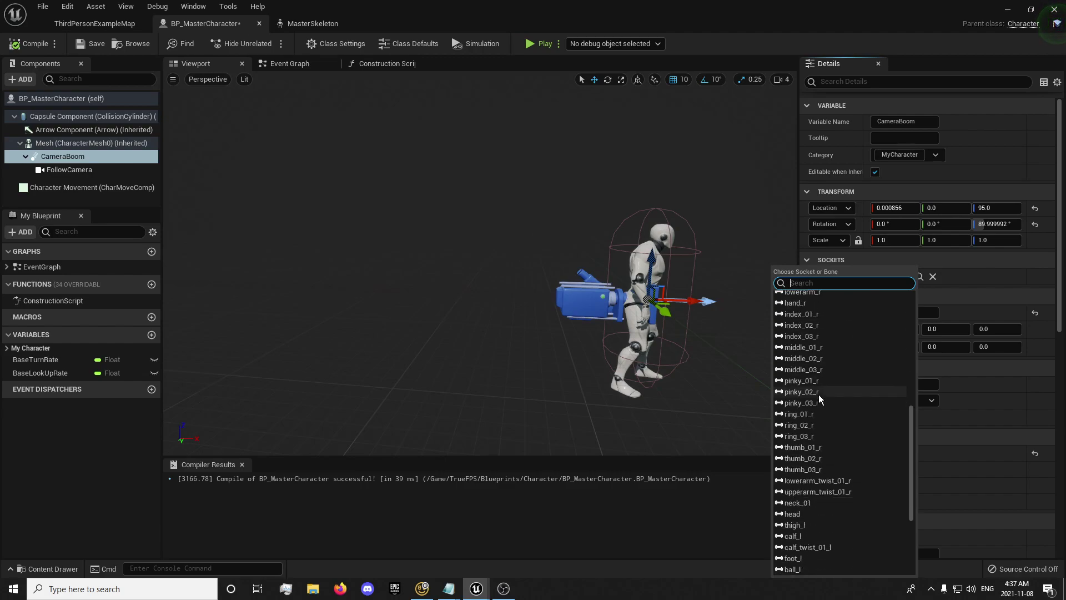
scroll(818, 395, "up", 10)
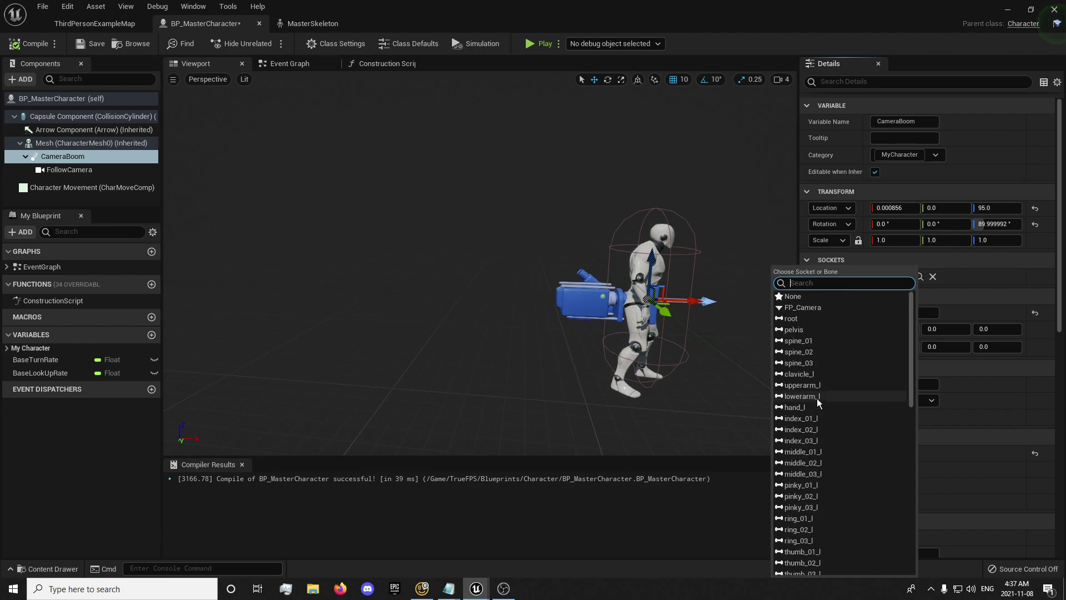
left_click(800, 308)
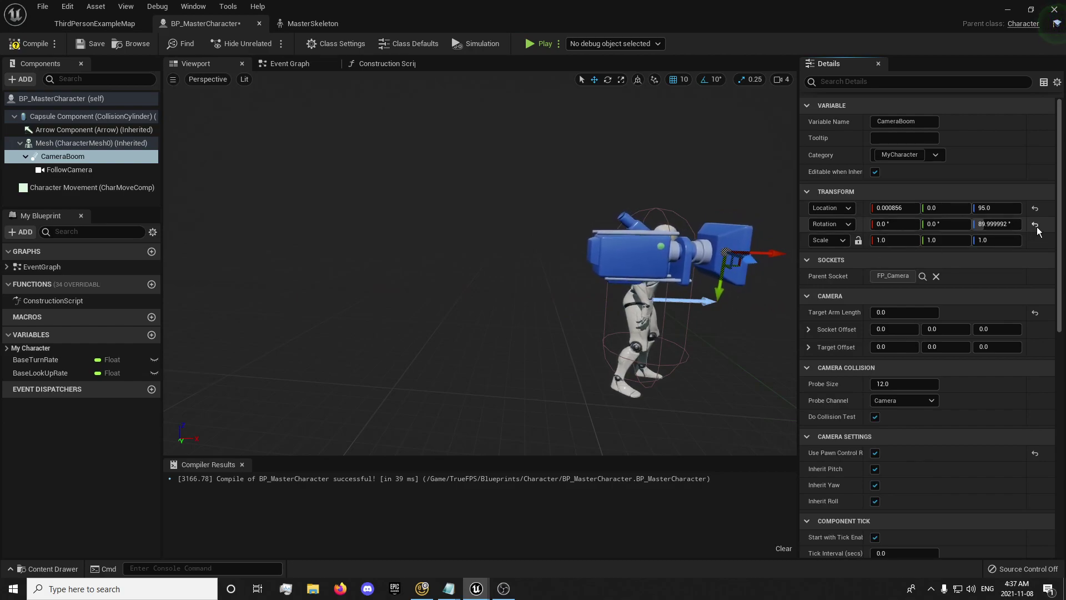
Reset the CameraBoom's location to 0, 0, 0, set its Z rotation to 90°, and inspect the camera at the head.
left_click(1034, 210)
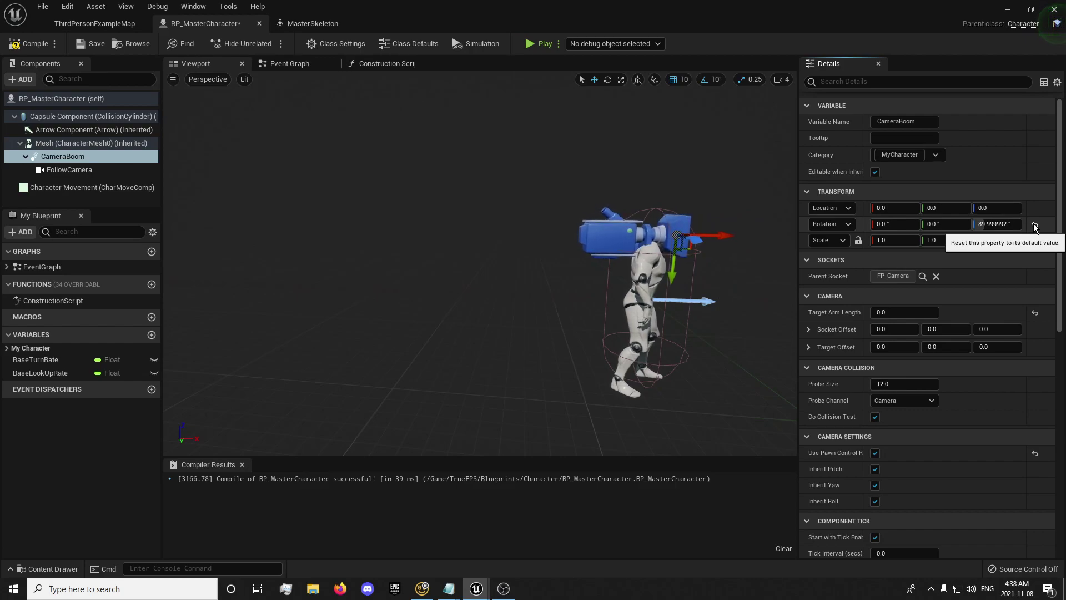
left_click(978, 224)
type("90")
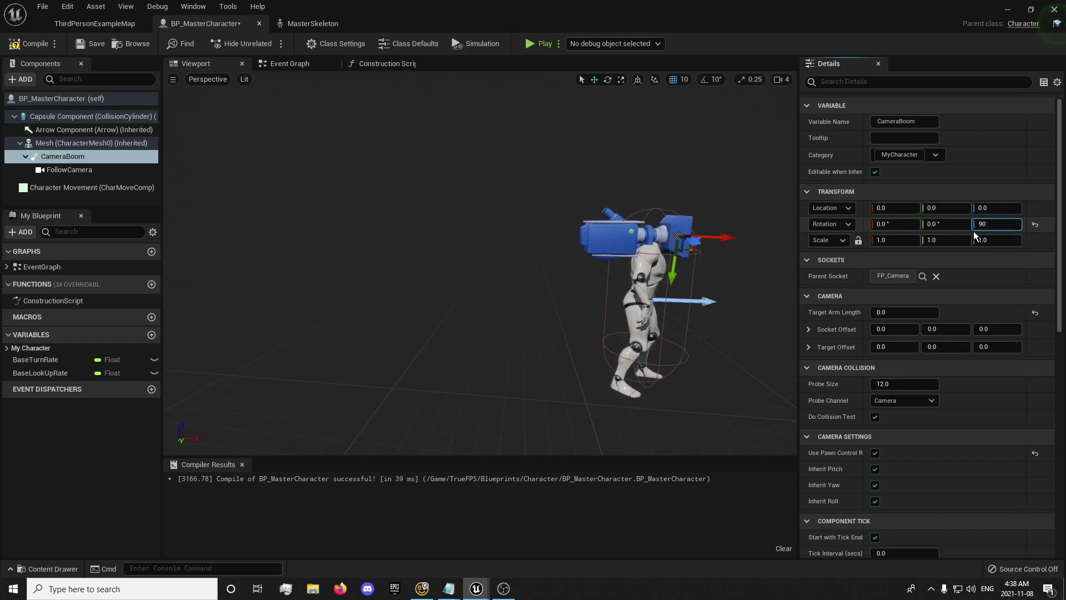
key("Return")
key("f")
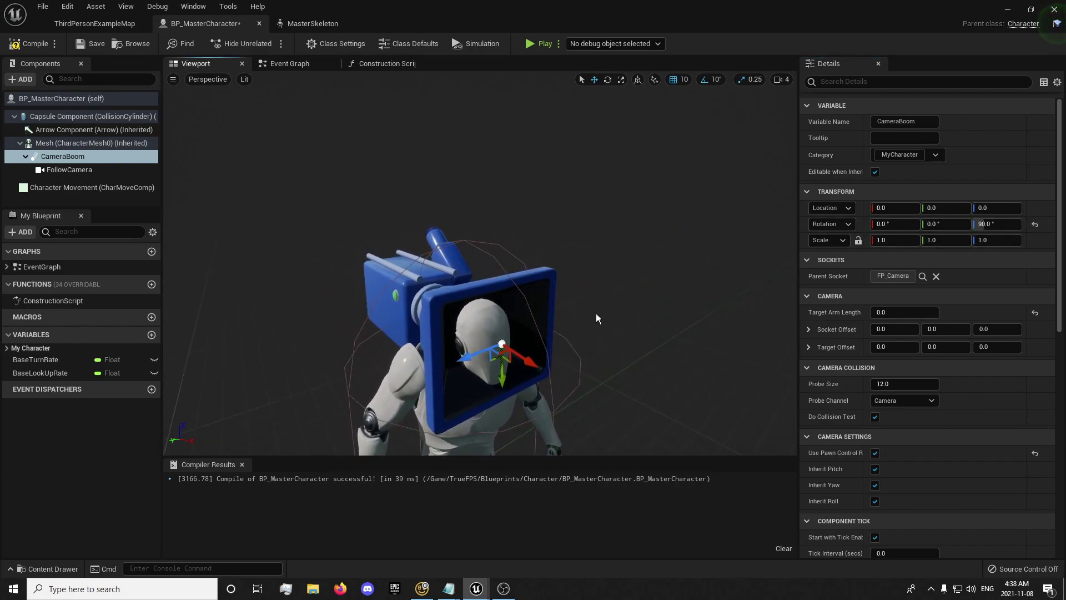
left_click_drag(564, 259, 555, 233)
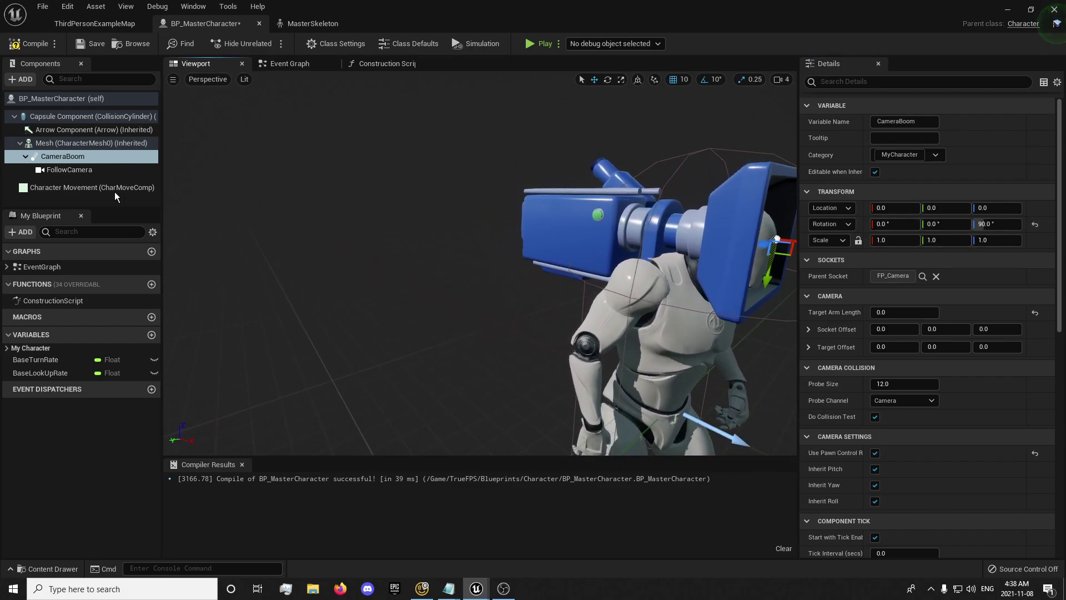
left_click_drag(222, 211, 533, 212)
Enable Use Controller Rotation Yaw in the defaults of BP_MasterCharacter (self), then compile and save the blueprint.
left_click(42, 99)
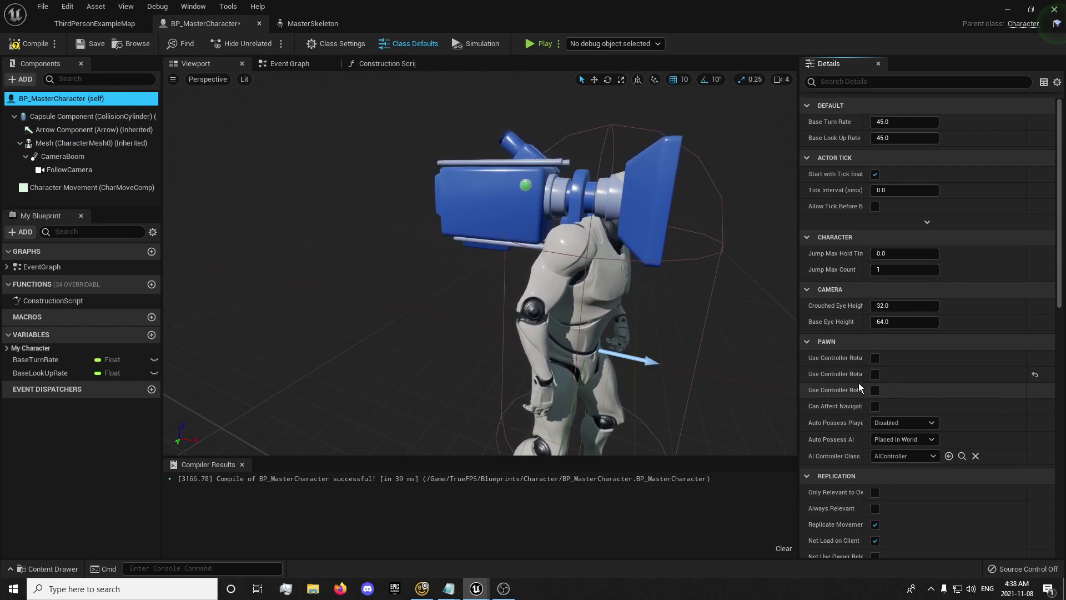
left_click_drag(867, 367, 899, 380)
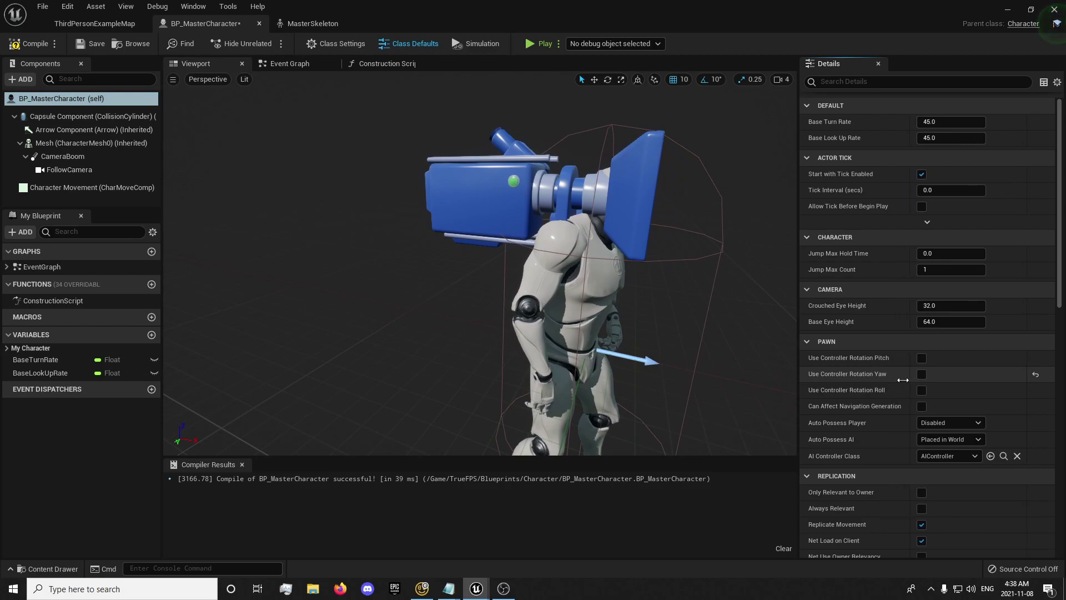
left_click(1036, 375)
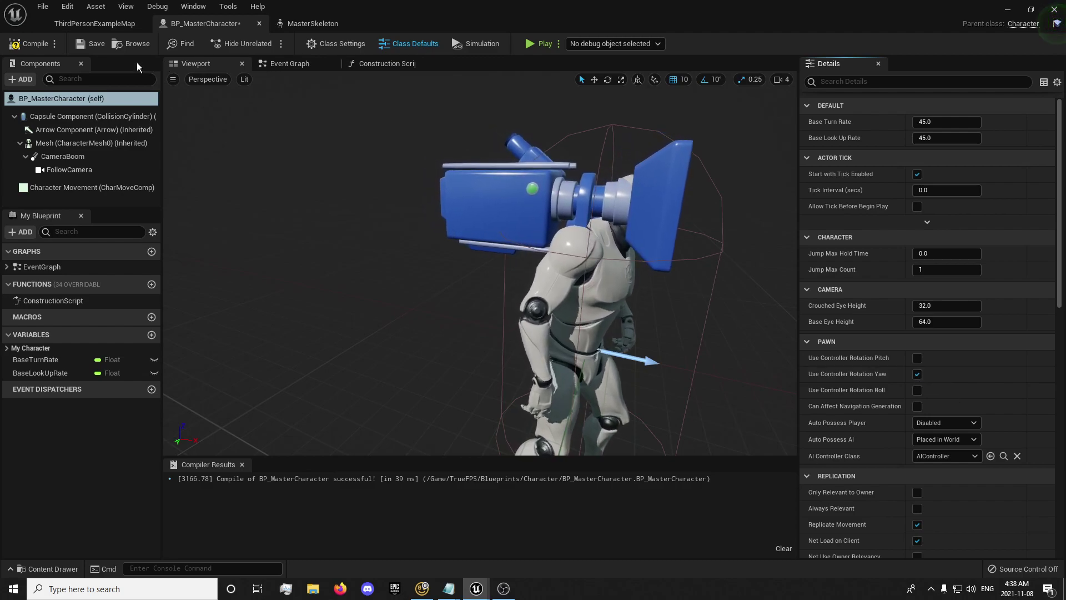
left_click(30, 45)
left_click(80, 43)
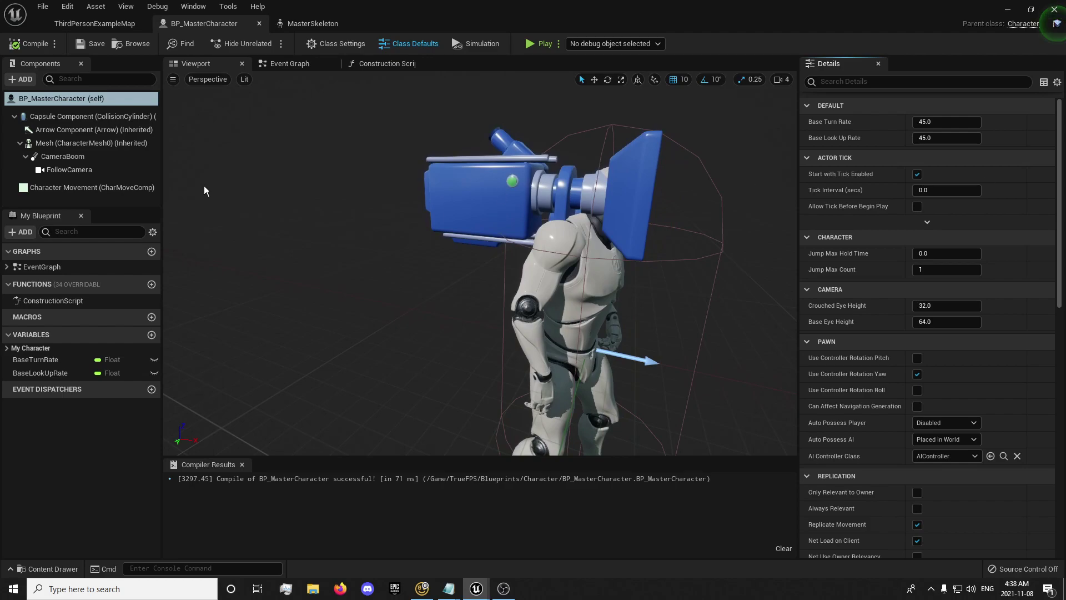
For Character Movement, reset Rotation Rate to 0, 0, 360, disable Orient Rotation to Movement and enable Use Controller Desired Rotation.
left_click(55, 173)
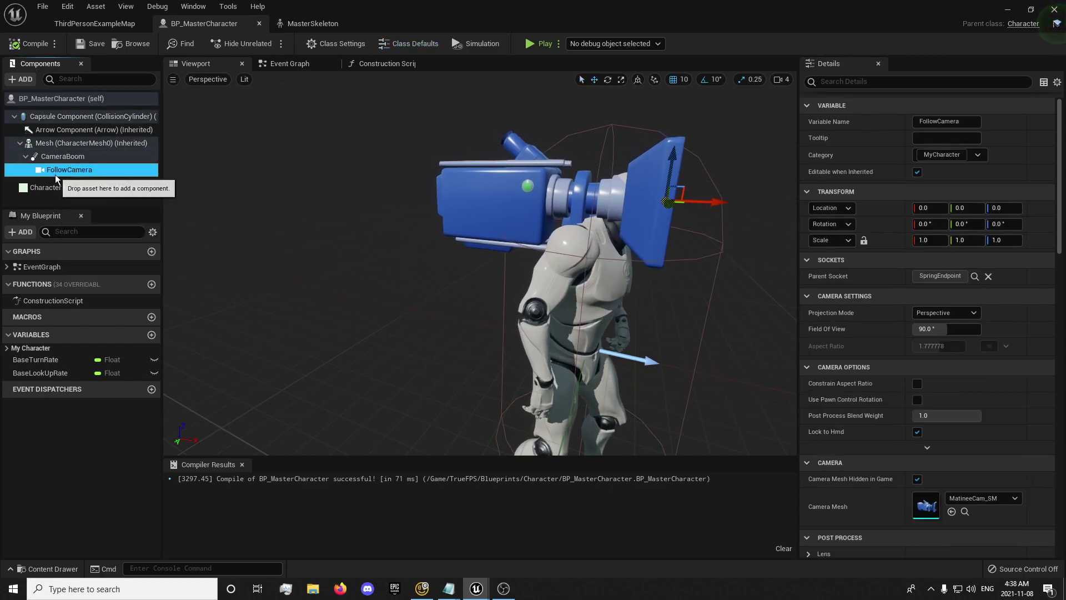
left_click(48, 189)
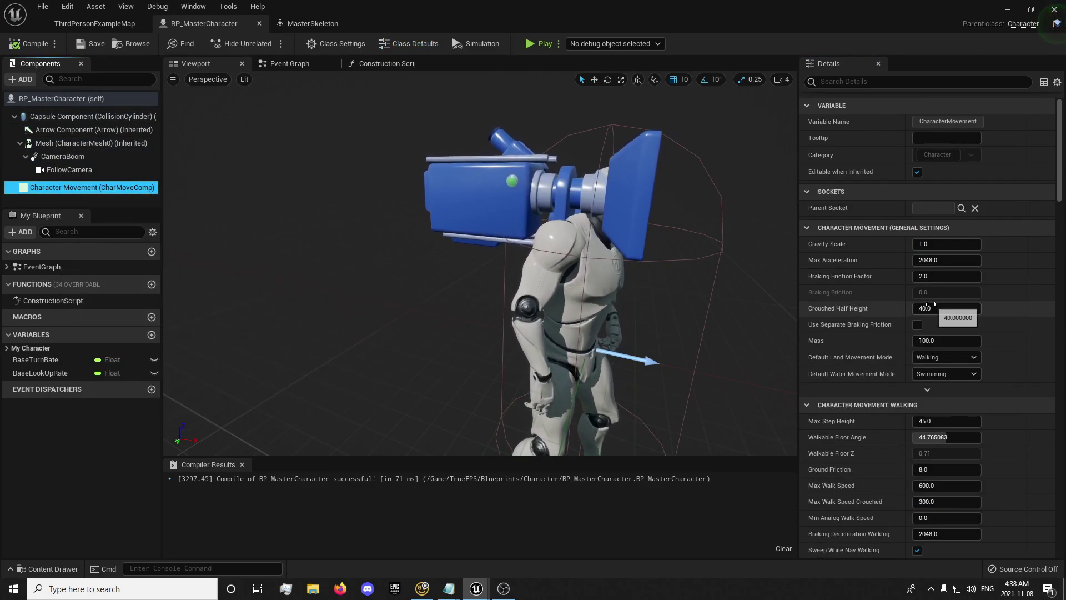
scroll(927, 311, "down", 15)
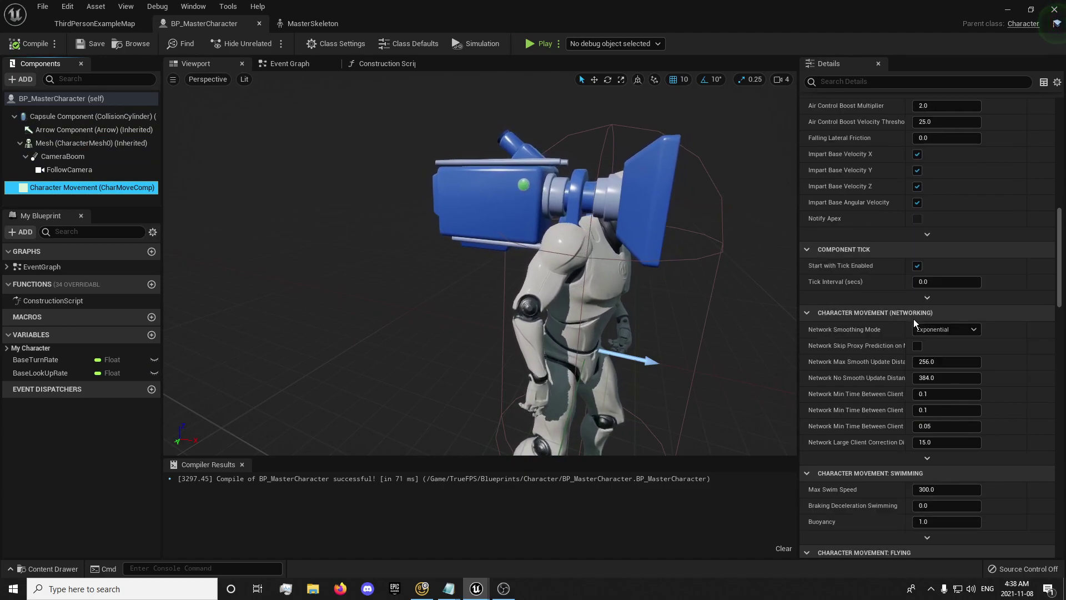
scroll(911, 320, "down", 10)
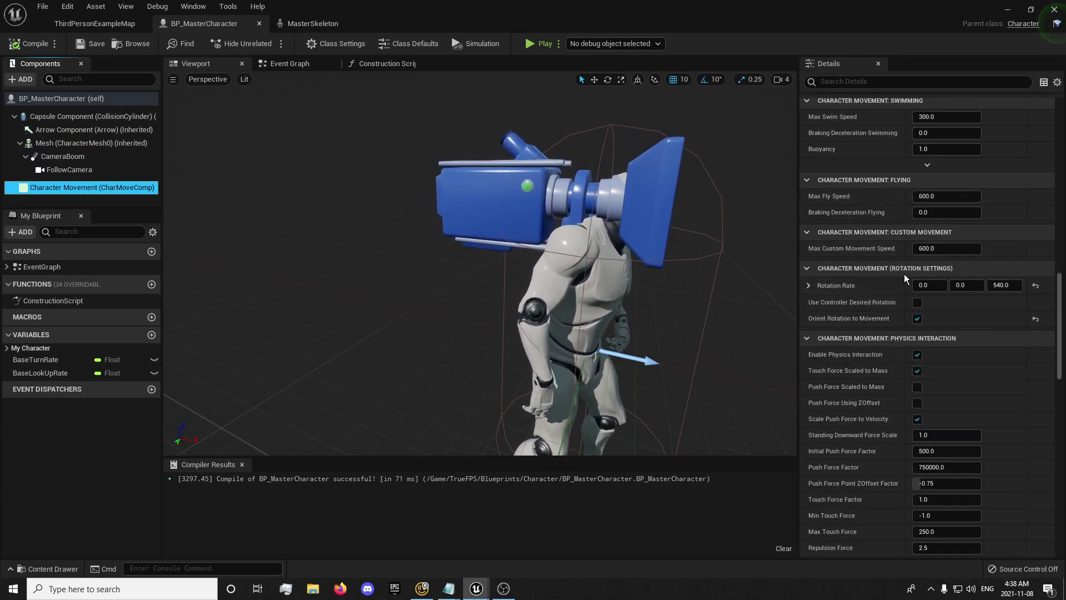
left_click(1035, 285)
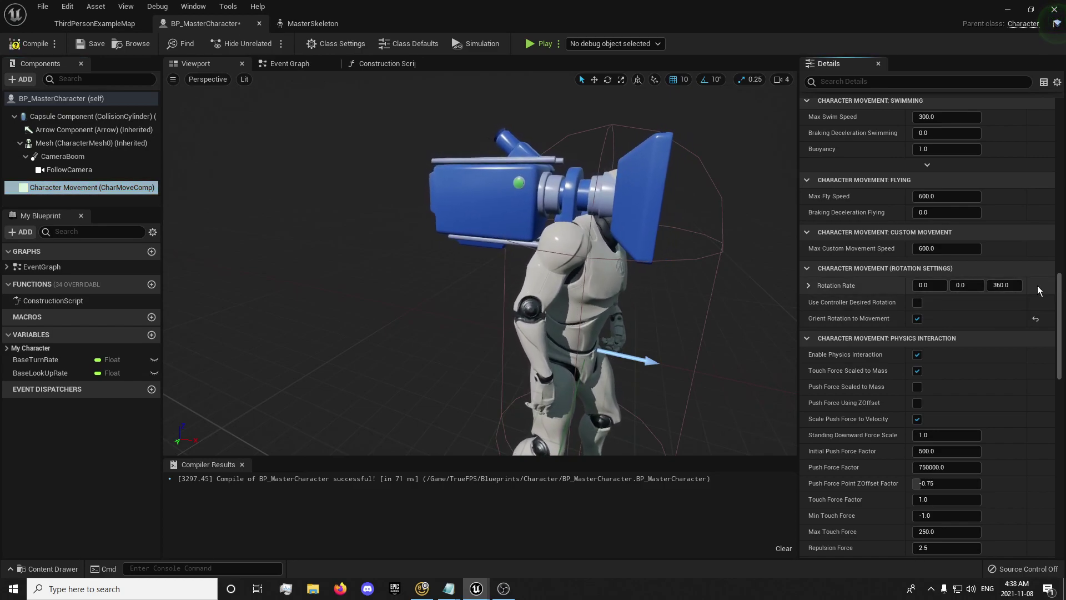
left_click(1036, 320)
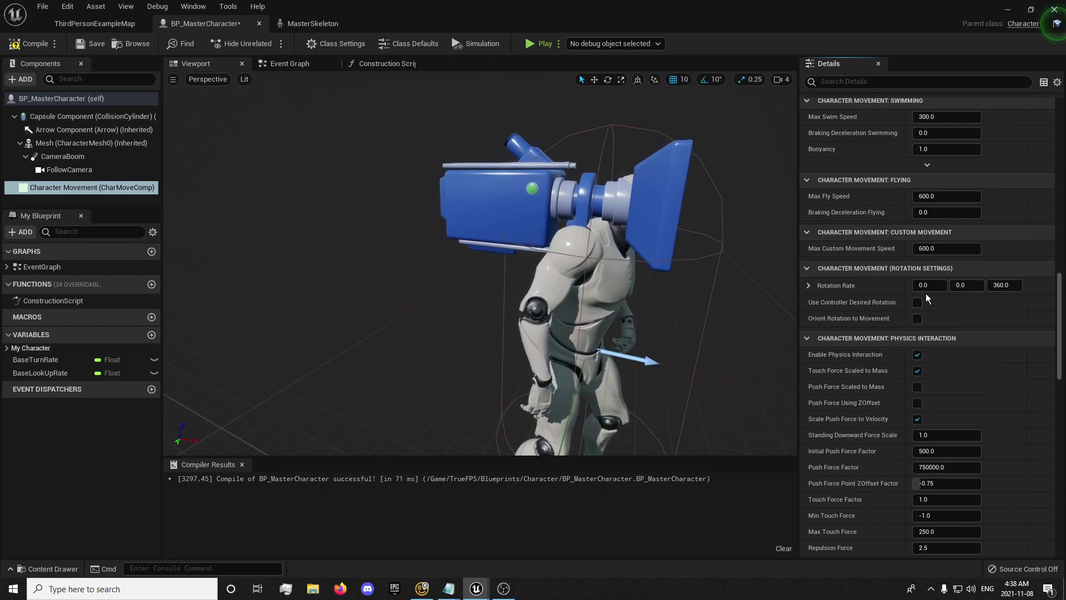
left_click(919, 303)
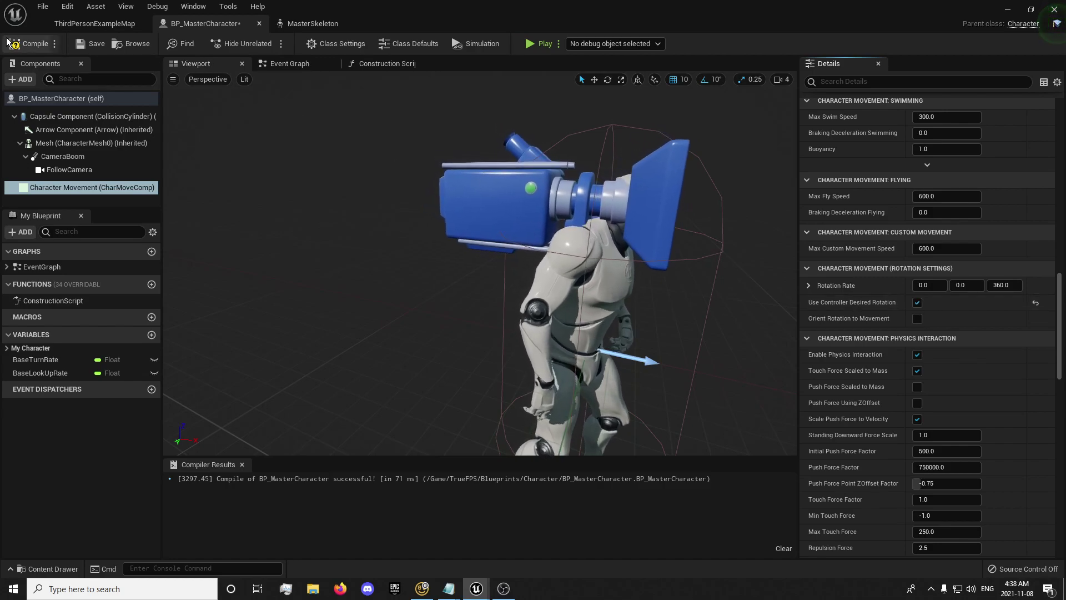
Compile and save BP_MasterCharacter, then play-test the first-person view in ThirdPersonExampleMap and end the session.
left_click(25, 42)
left_click(82, 41)
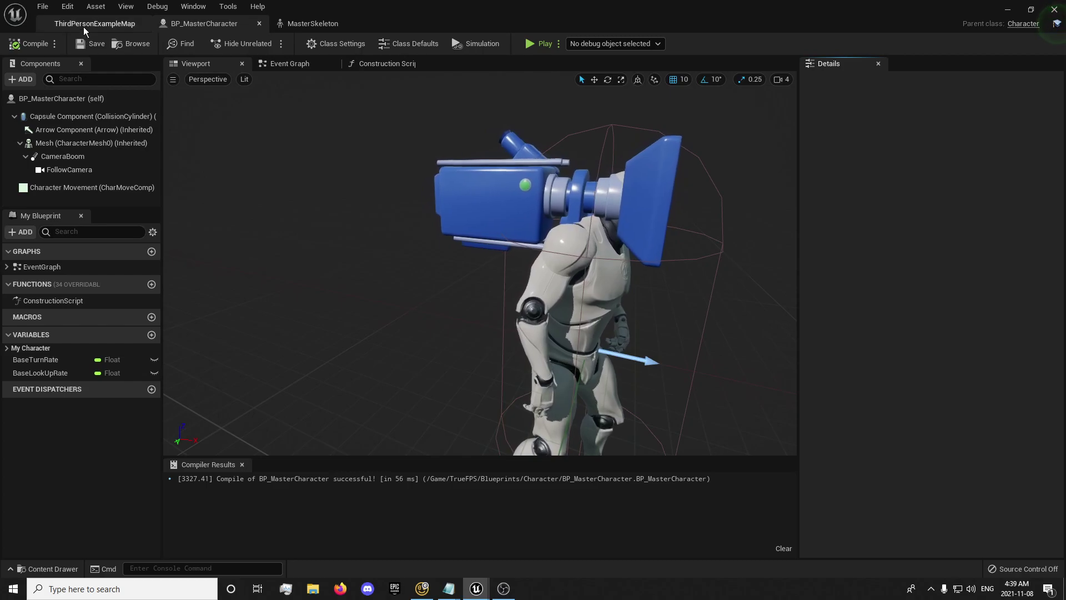
left_click(84, 25)
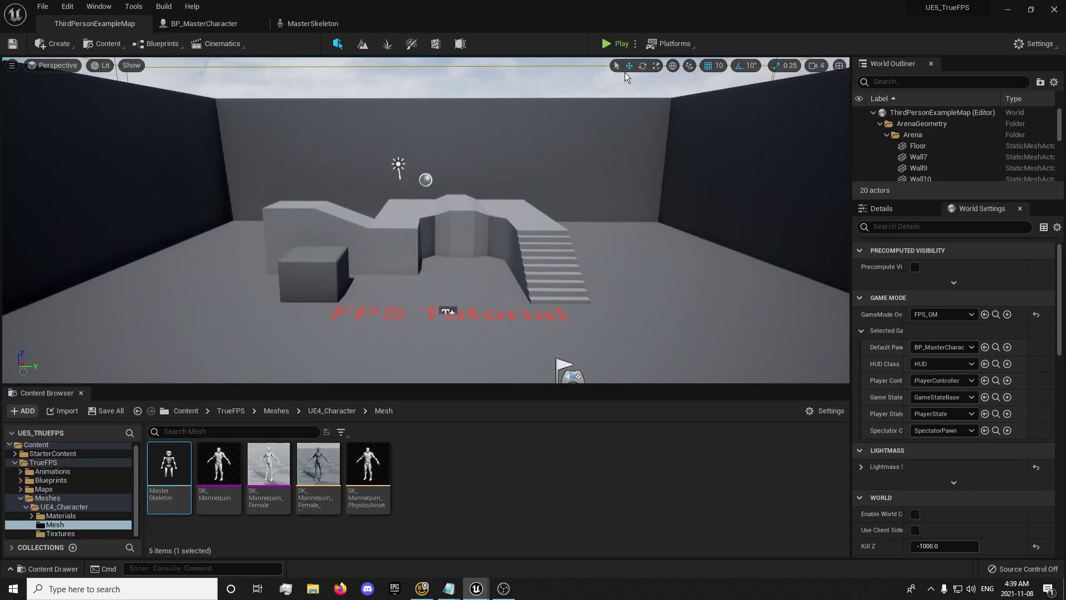
left_click(606, 42)
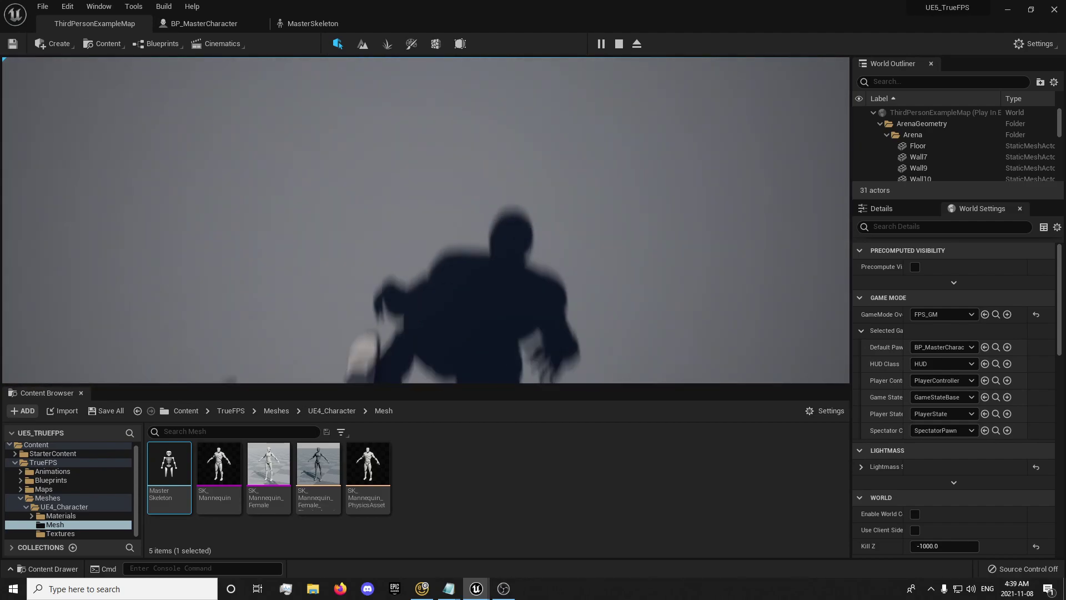
key("Escape")
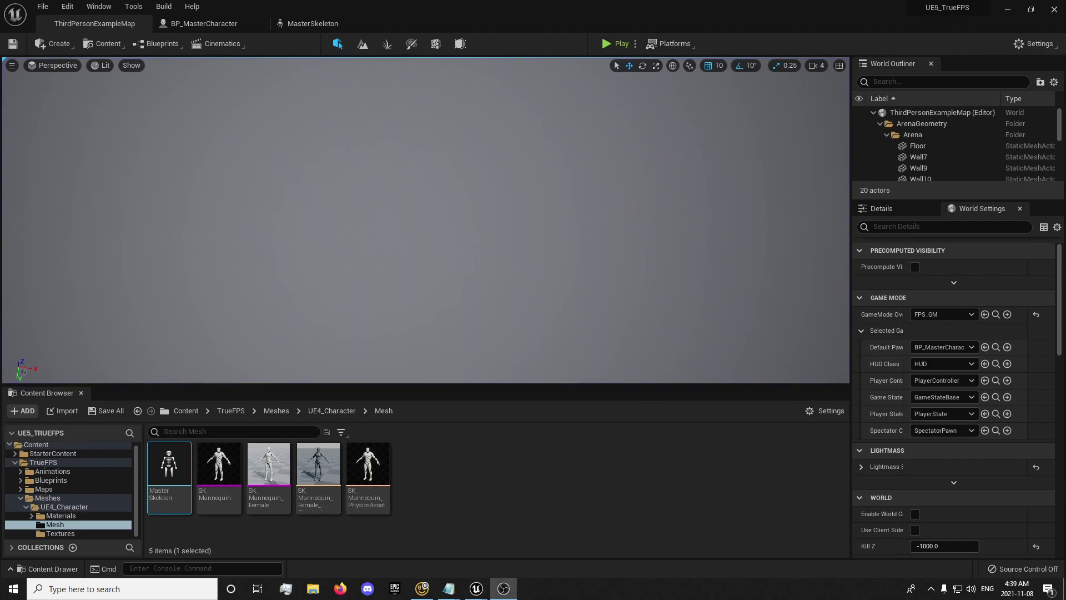
Rename the CameraBoom component of BP_MasterCharacter to FP_SpringArm.
left_click(201, 24)
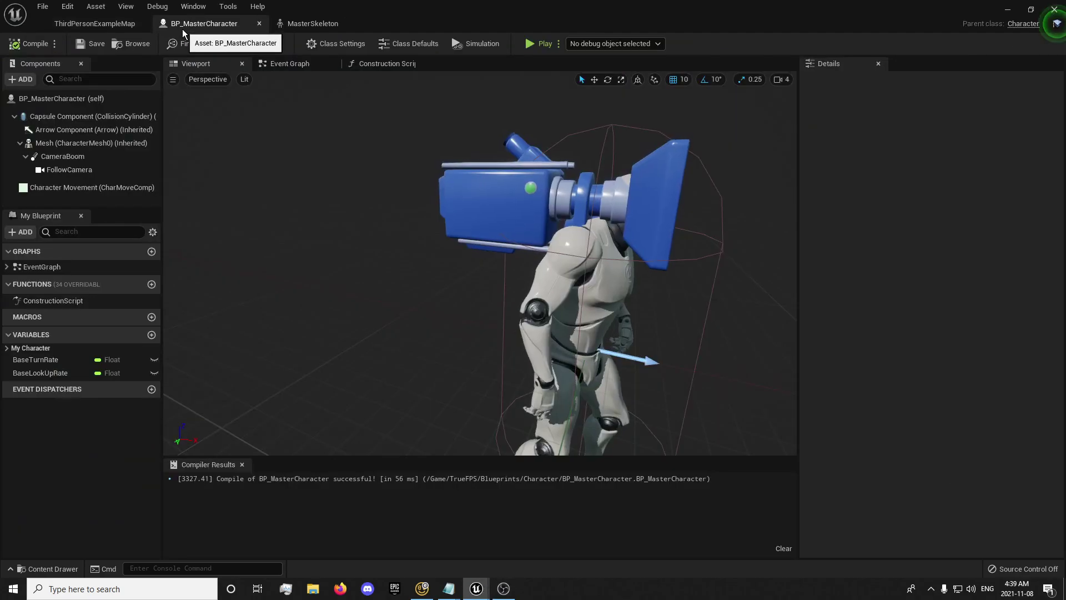
left_click(72, 160)
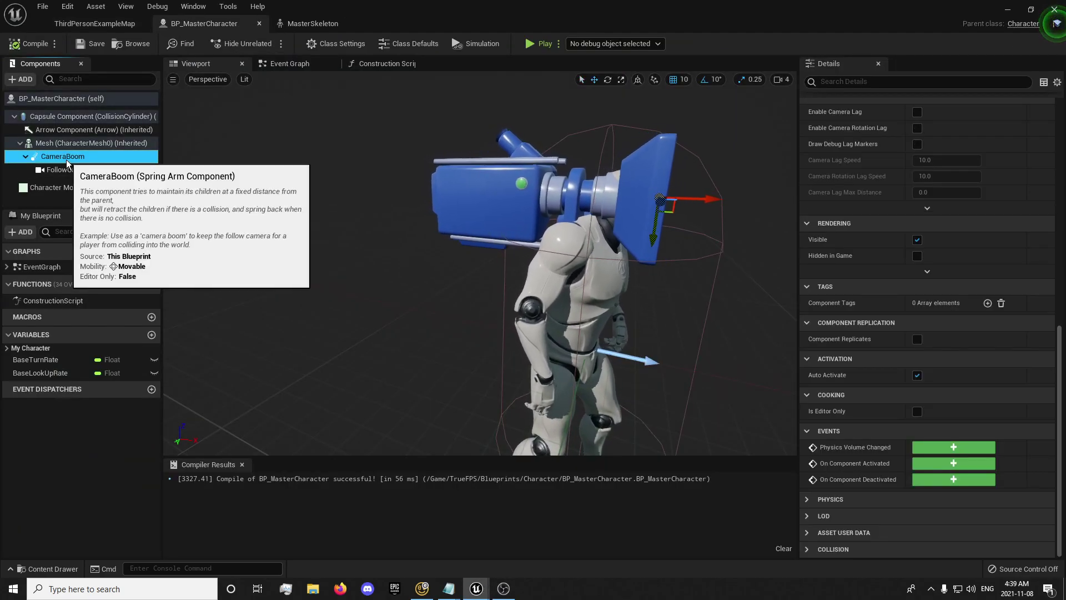
left_click(81, 160)
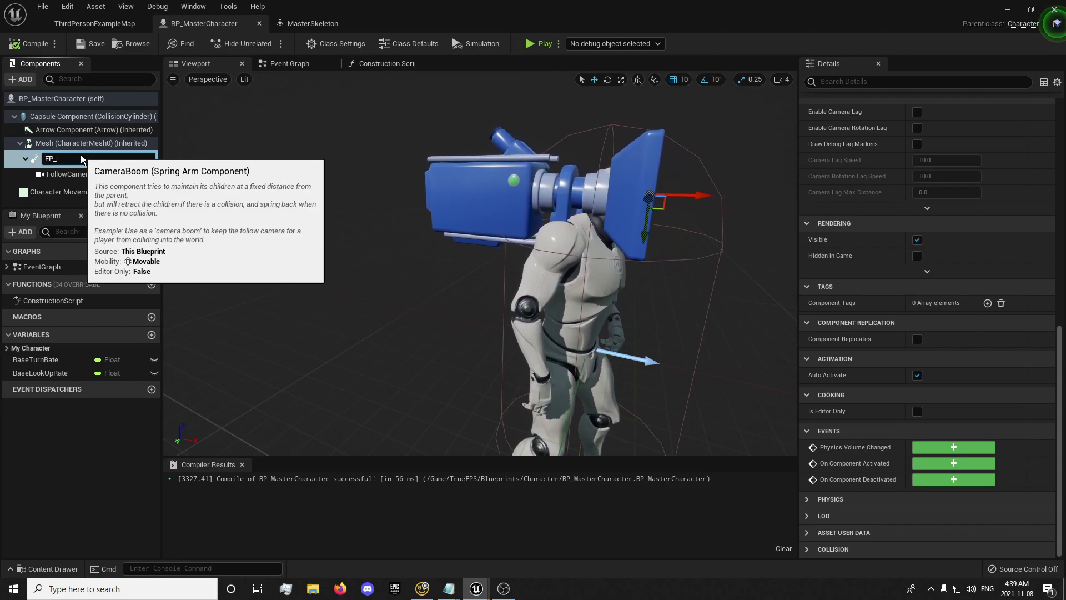
type("FP_SpringArm")
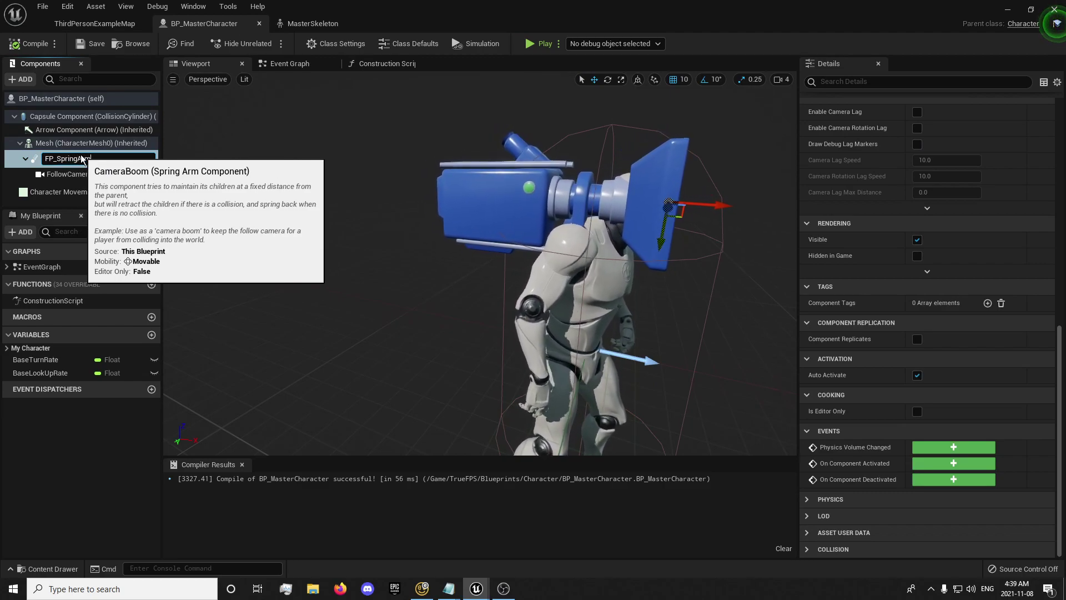
key("Return")
left_click(79, 171)
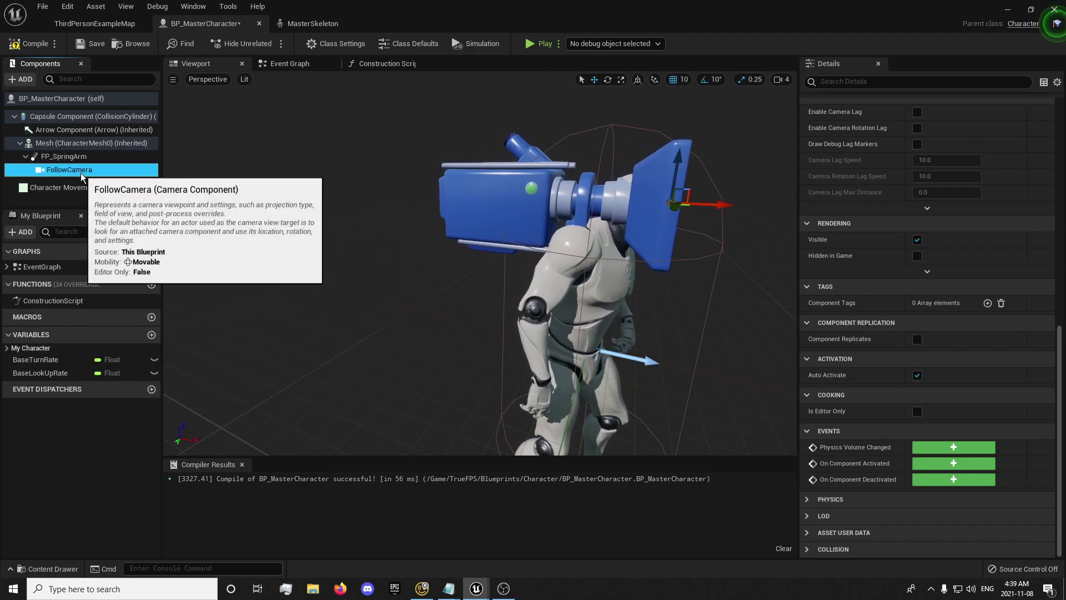
left_click(72, 170)
type("TP_")
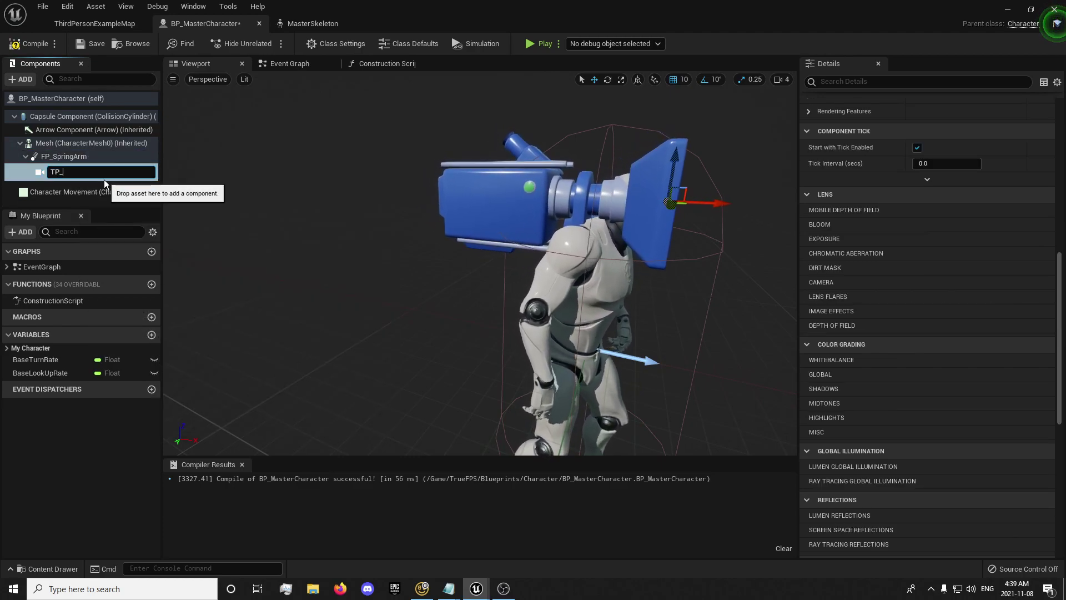
type("SpringArm")
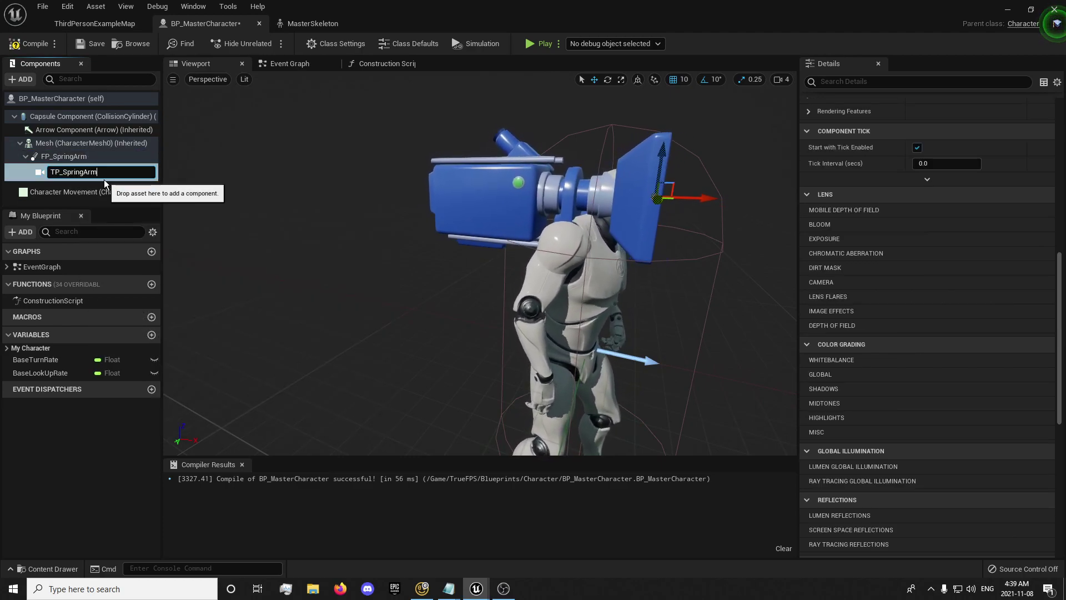
key("Return")
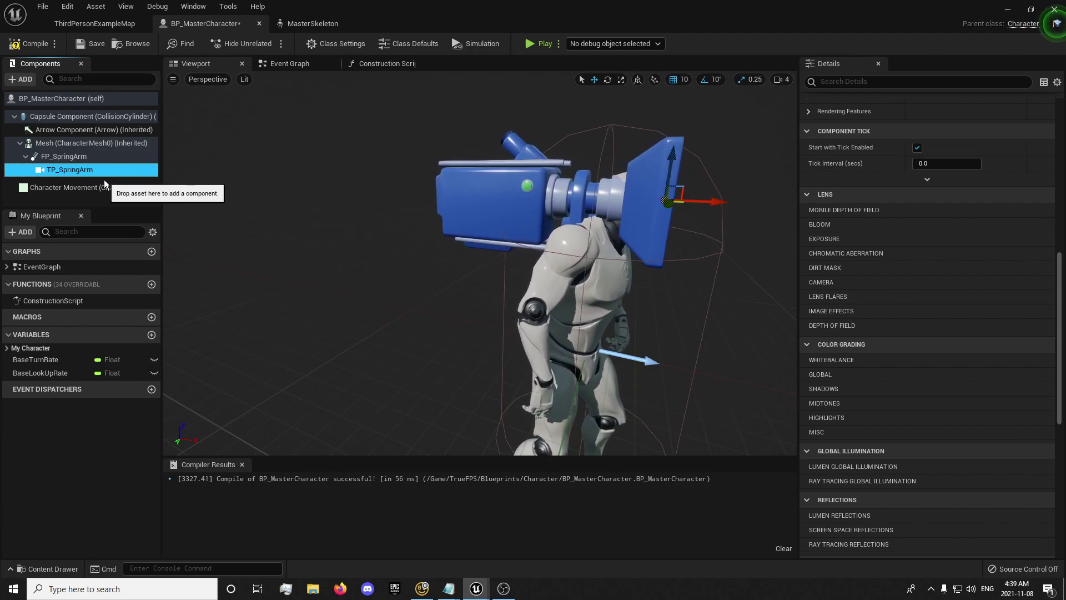
Rename the camera component under FP_SpringArm to FP_Camera, then compile and save the blueprint.
left_click(69, 172)
type("FP_Camera")
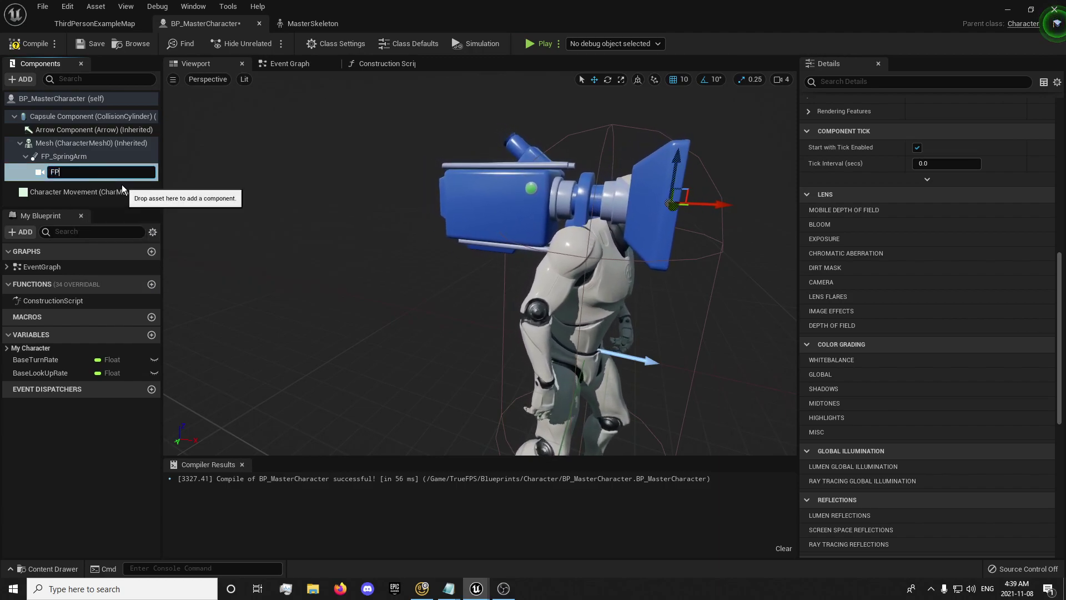
key("Return")
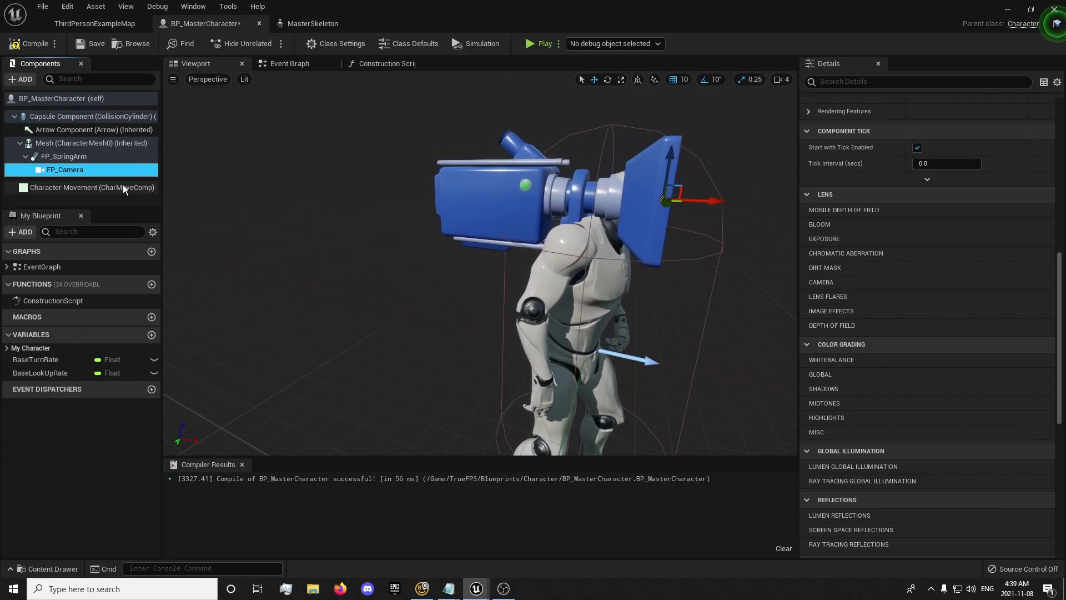
left_click(31, 43)
left_click(81, 43)
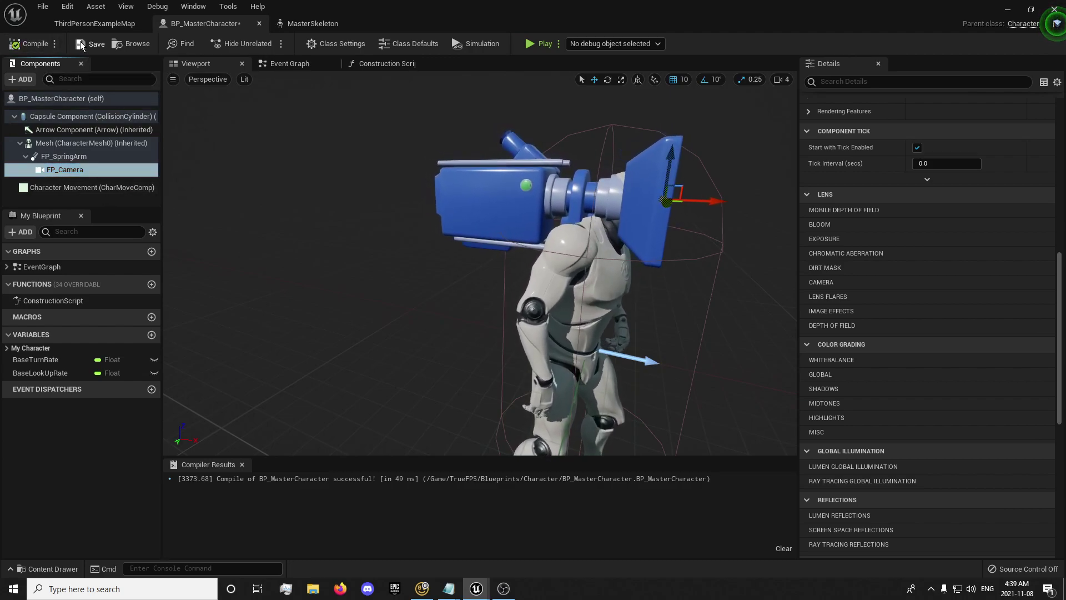